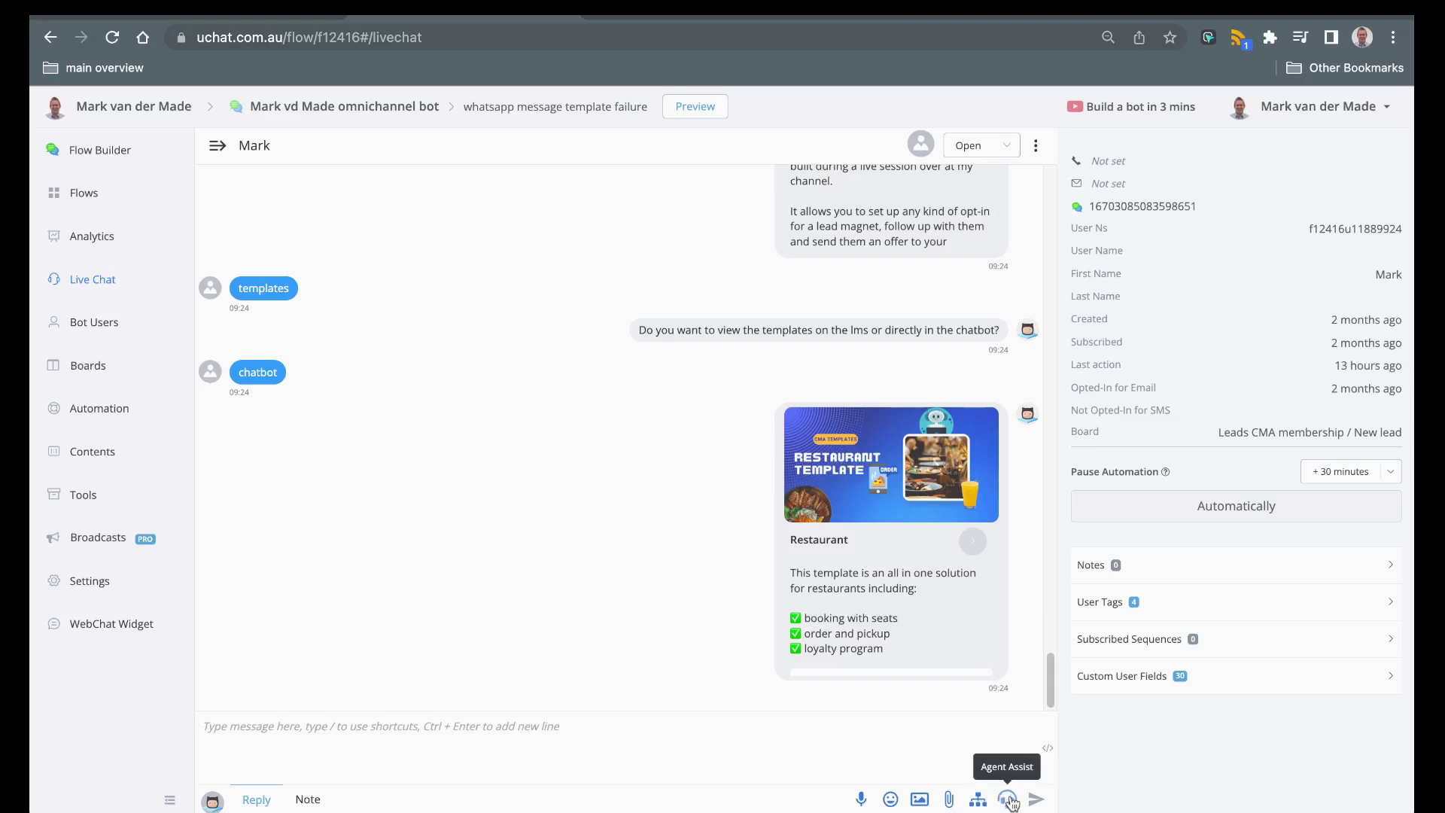
- Close Agent Assist, then type 'Can you give me advice on how to best start my marketing campaign' in the markvdmade.com widget
{"action": "left_click", "coordinate": [1008, 800]}
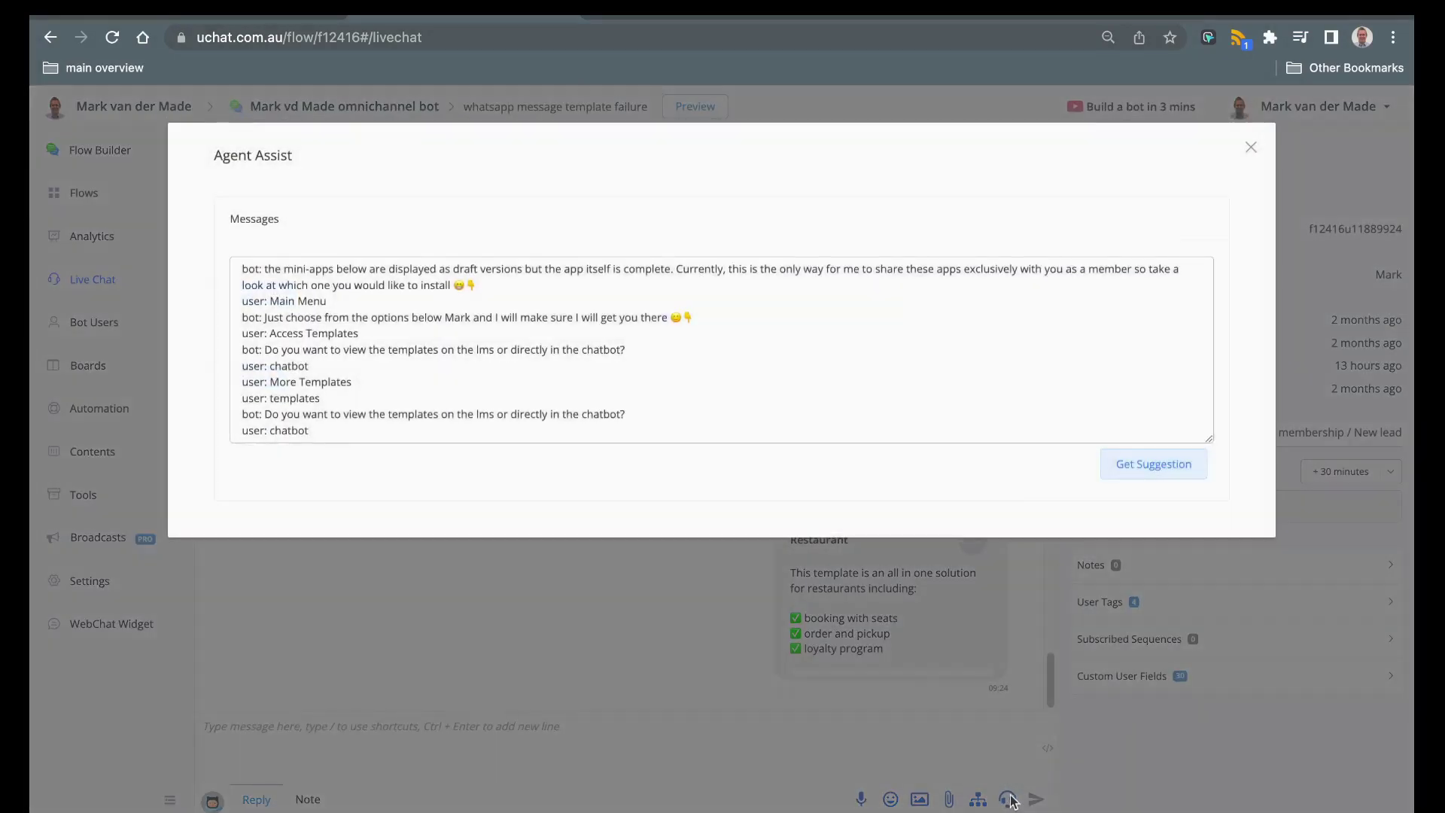
{"action": "left_click", "coordinate": [1252, 150]}
{"action": "left_click", "coordinate": [722, 15]}
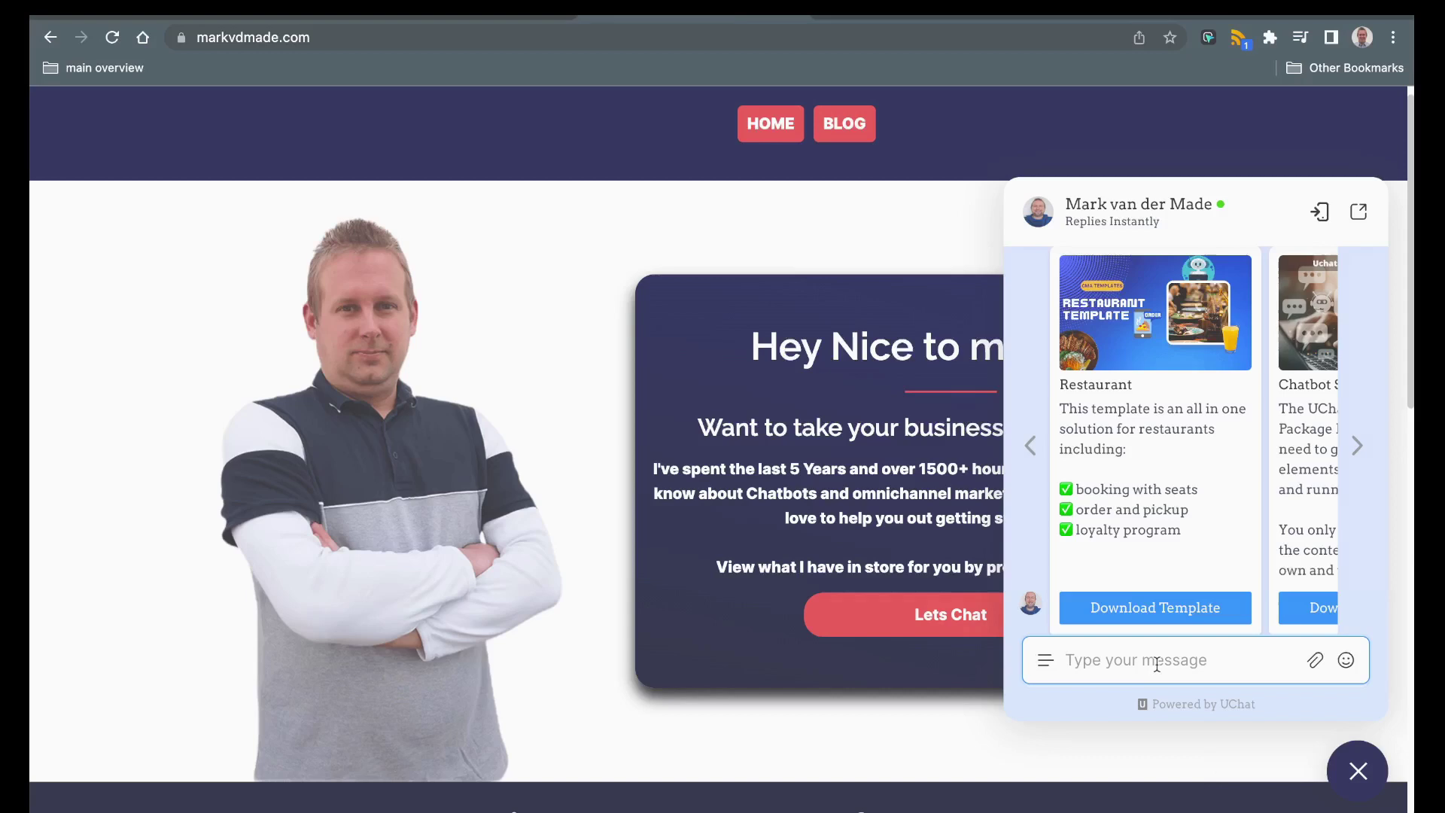
{"action": "type", "text": "Can you givd"}
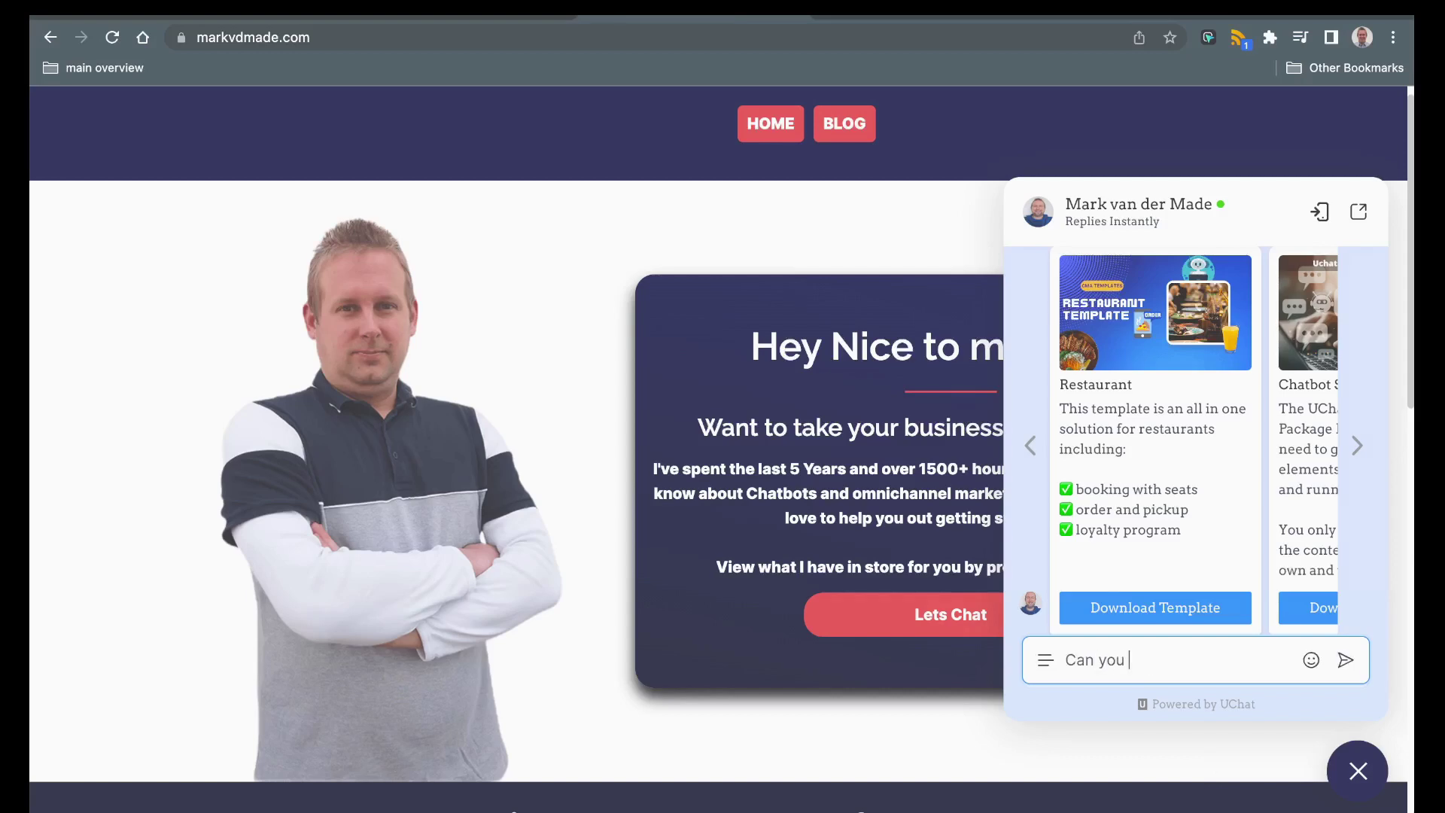
{"action": "key", "text": "BackSpace"}
{"action": "key", "text": "BackSpace"}
{"action": "type", "text": "e me advice on how to"}
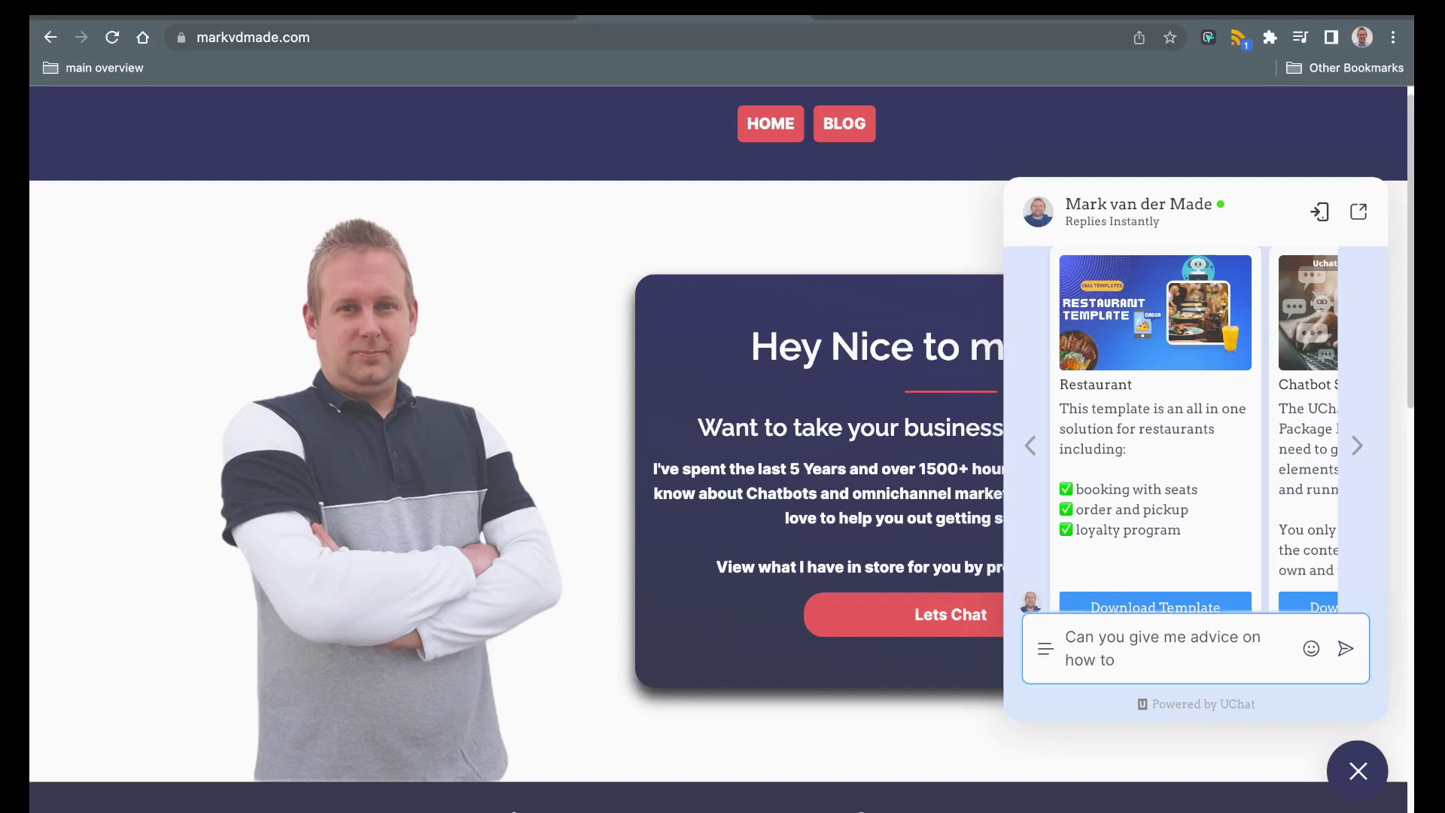
{"action": "type", "text": " best start my marketing ca"}
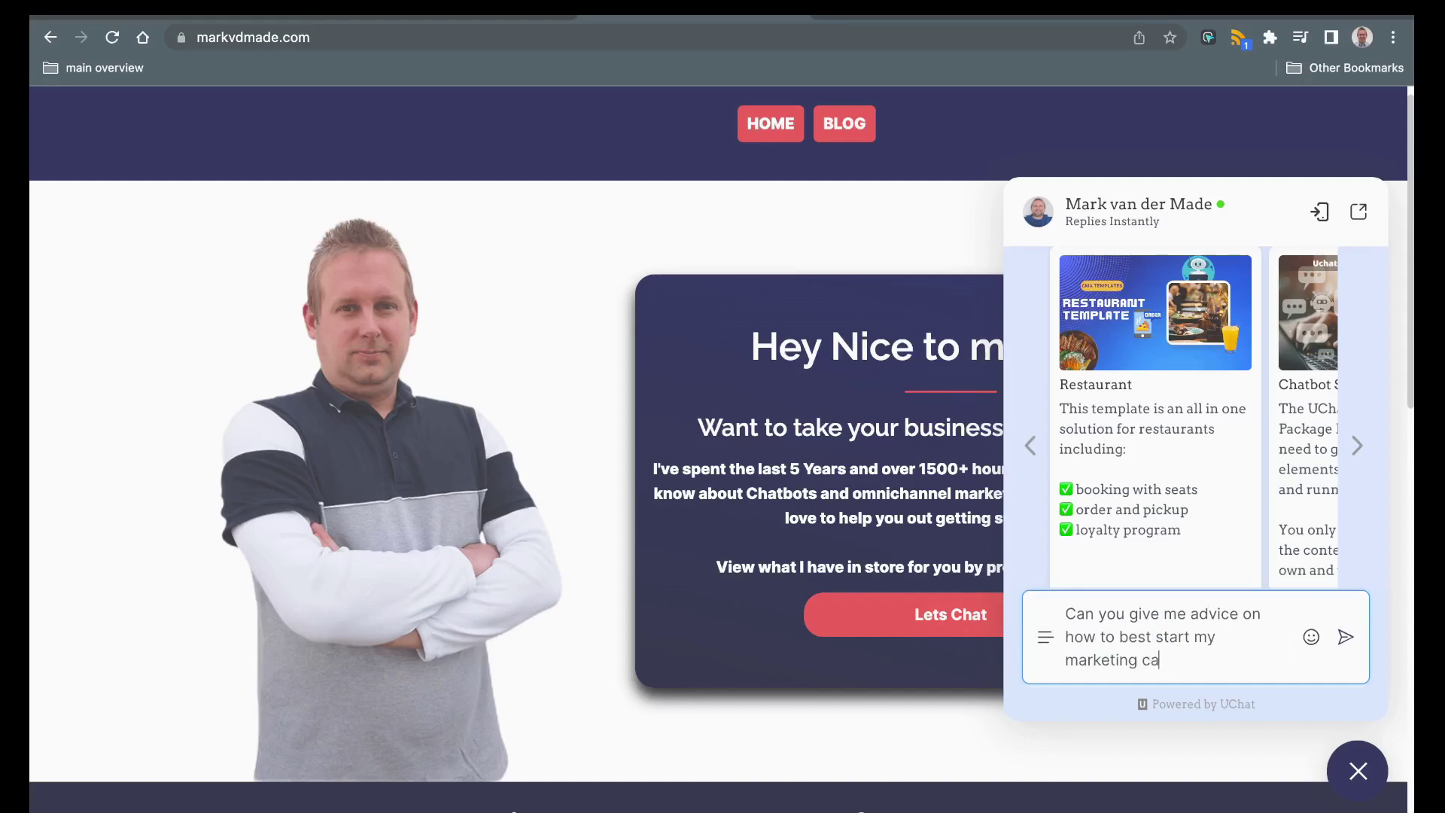
{"action": "type", "text": "mpaign"}
- Pause automation for 30 minutes and send the visitor's marketing-campaign question from the website widget
{"action": "left_click", "coordinate": [384, 16]}
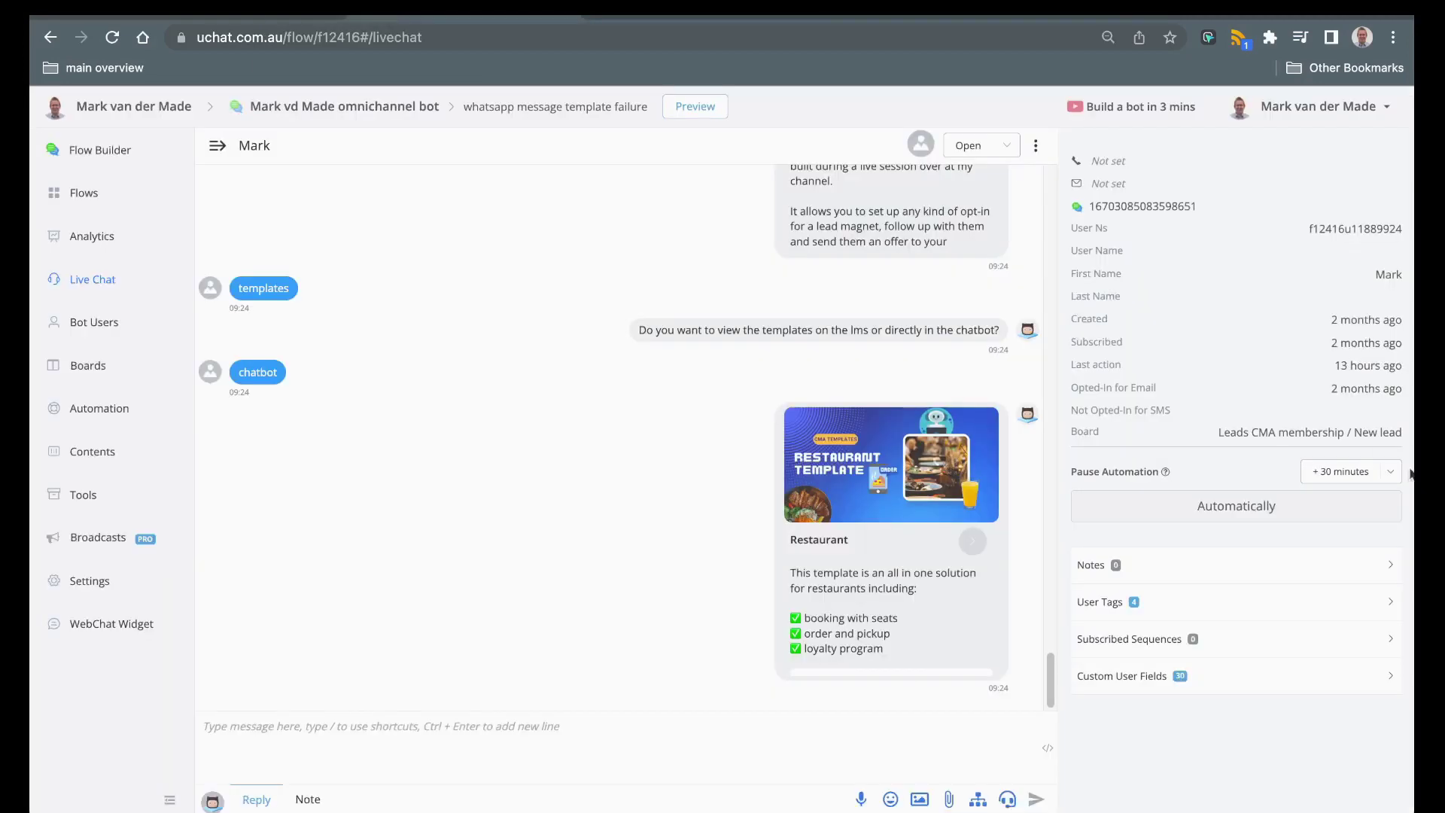
{"action": "left_click", "coordinate": [1351, 472]}
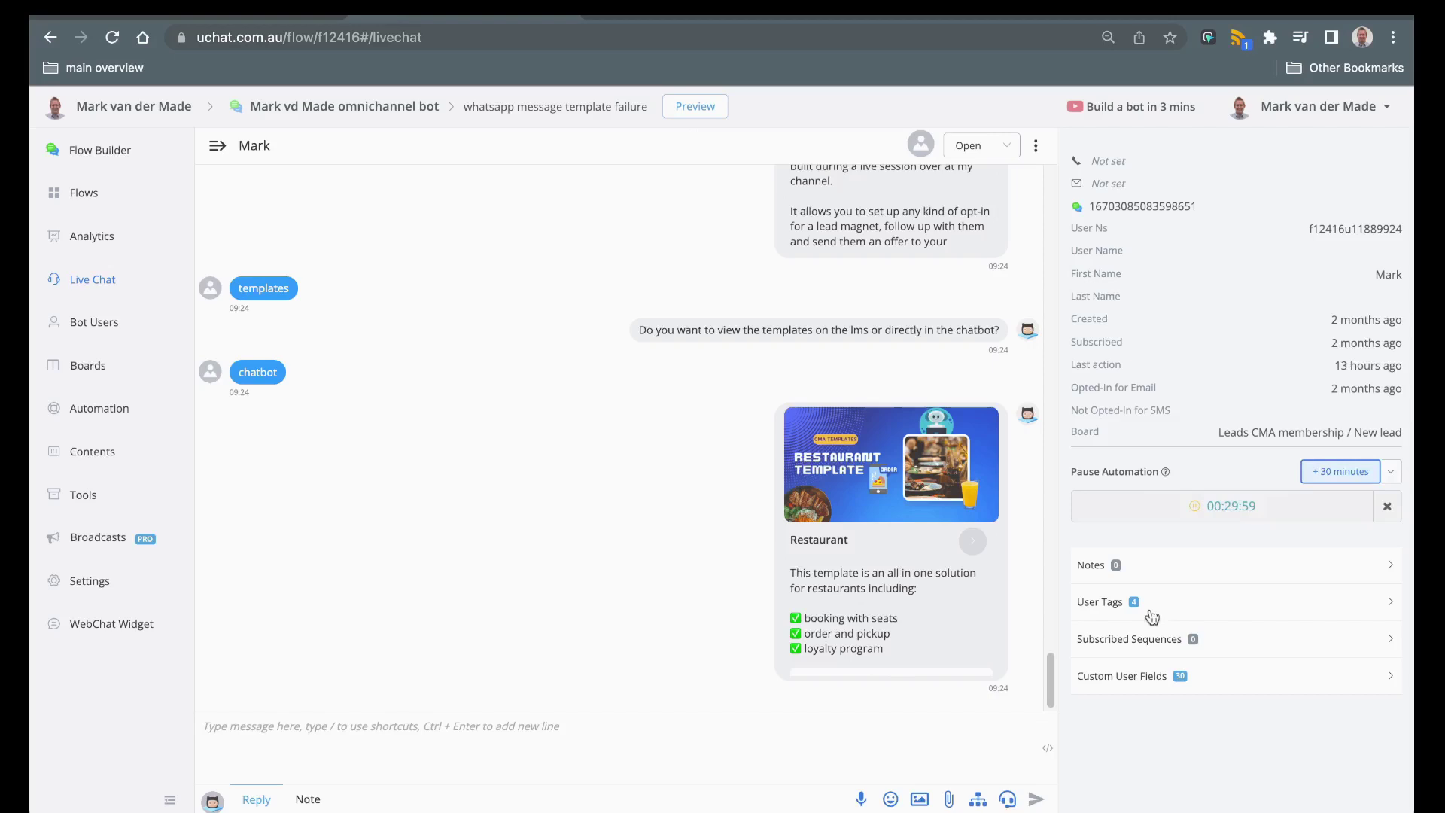
{"action": "key", "text": "ctrl+Tab"}
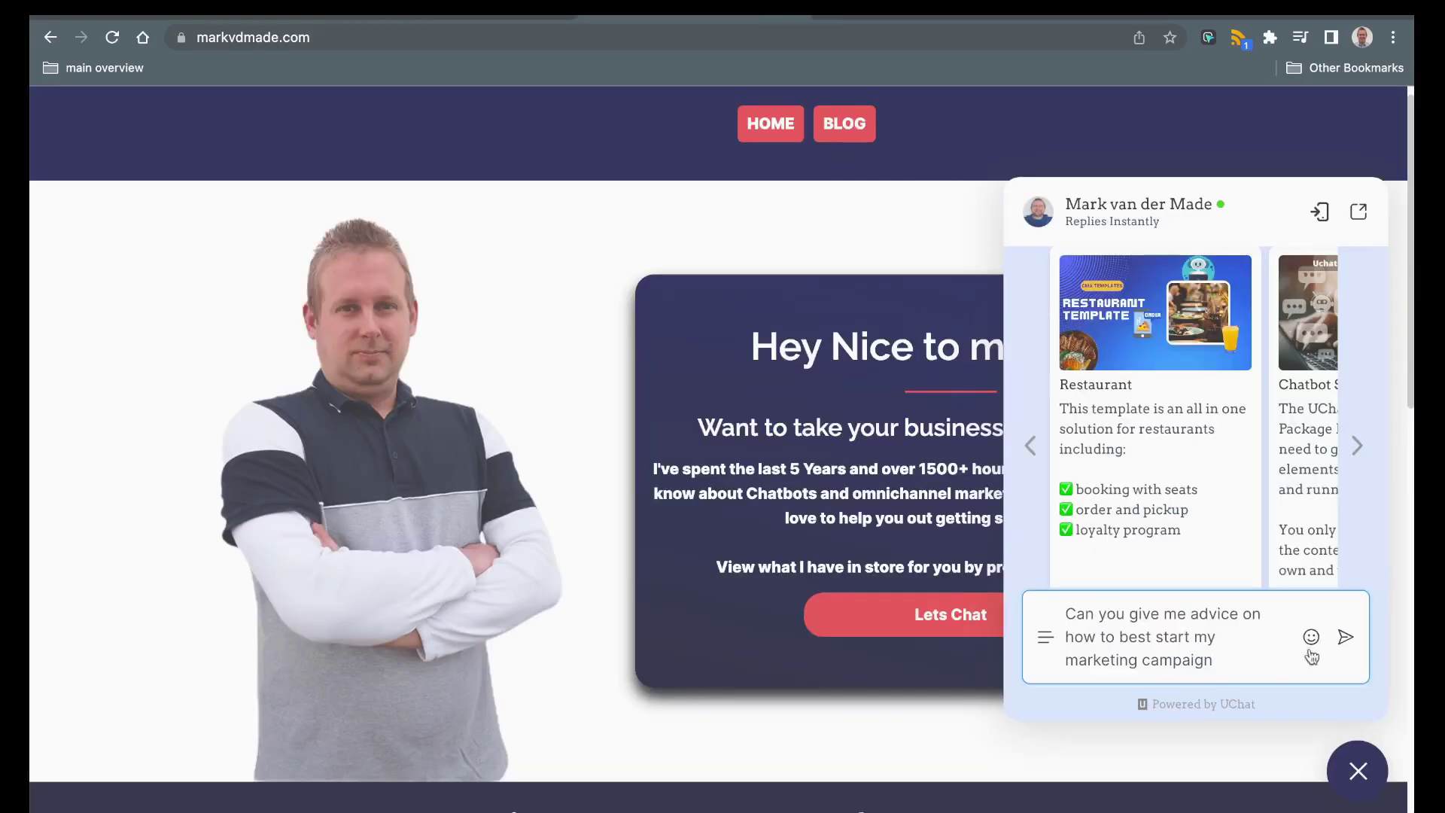
{"action": "left_click", "coordinate": [1344, 640]}
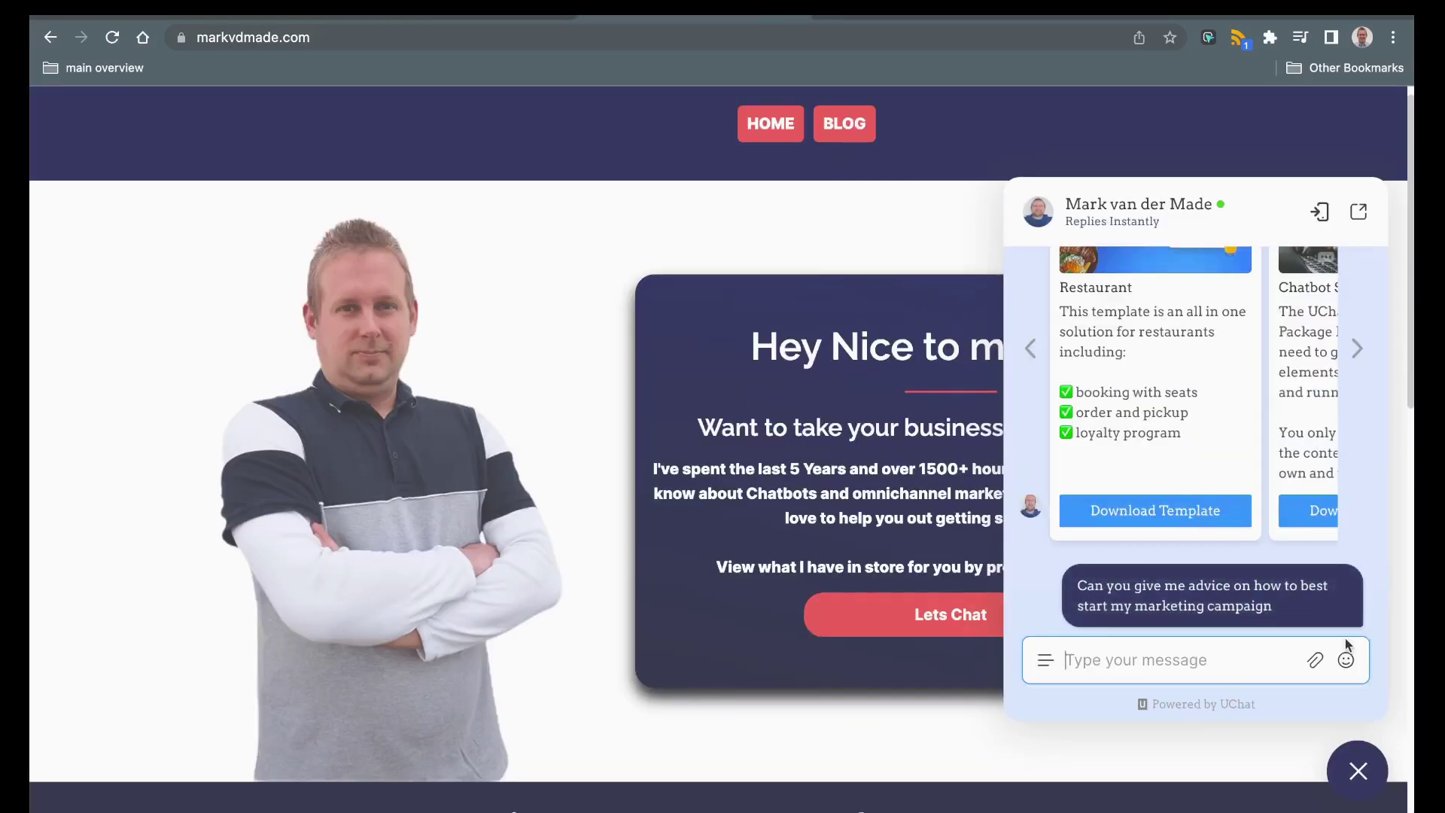
{"action": "left_click", "coordinate": [533, 18]}
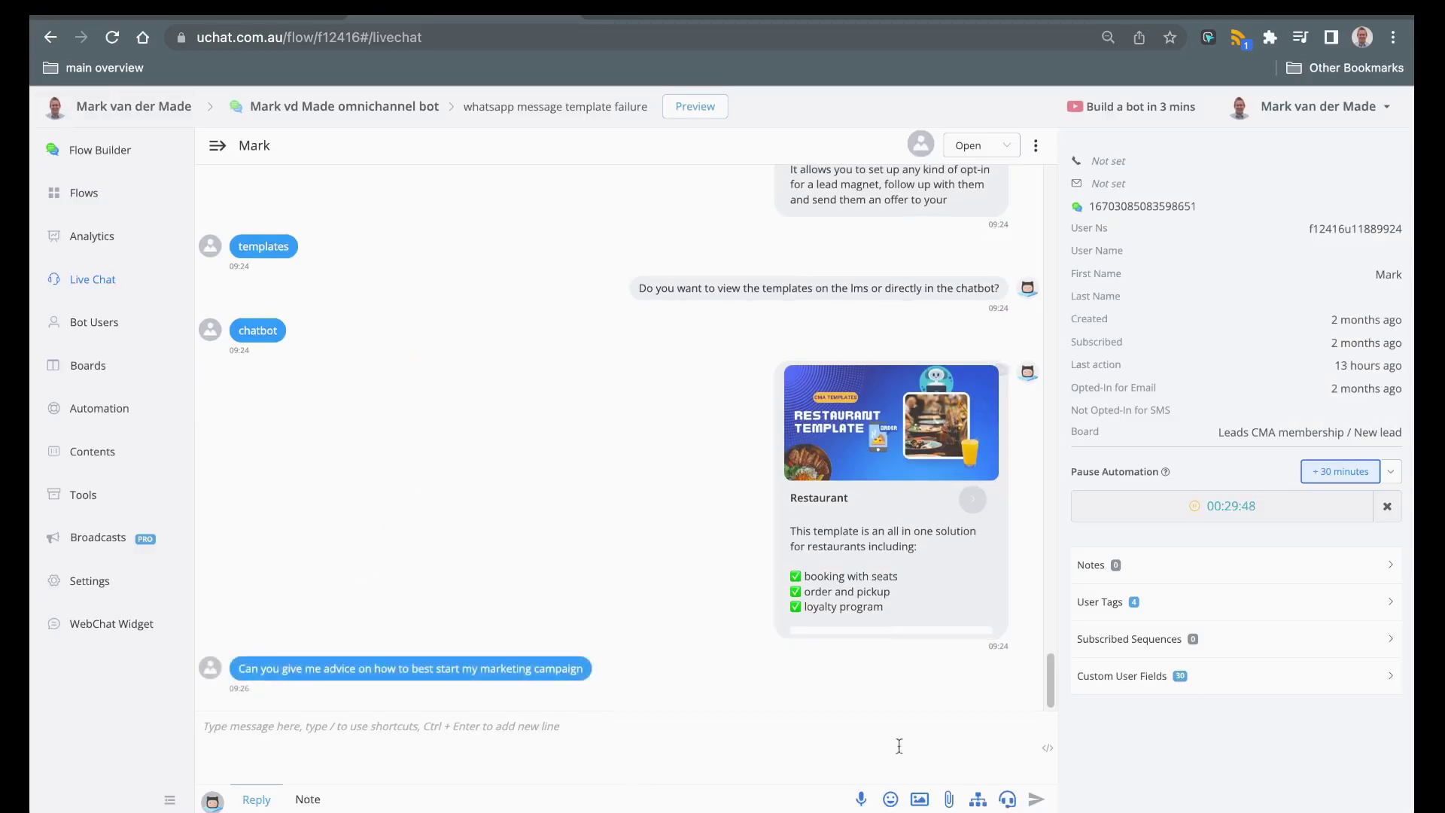
- Trim Agent Assist's messages to only the visitor's last campaign question and get a suggestion
{"action": "left_click", "coordinate": [1008, 798]}
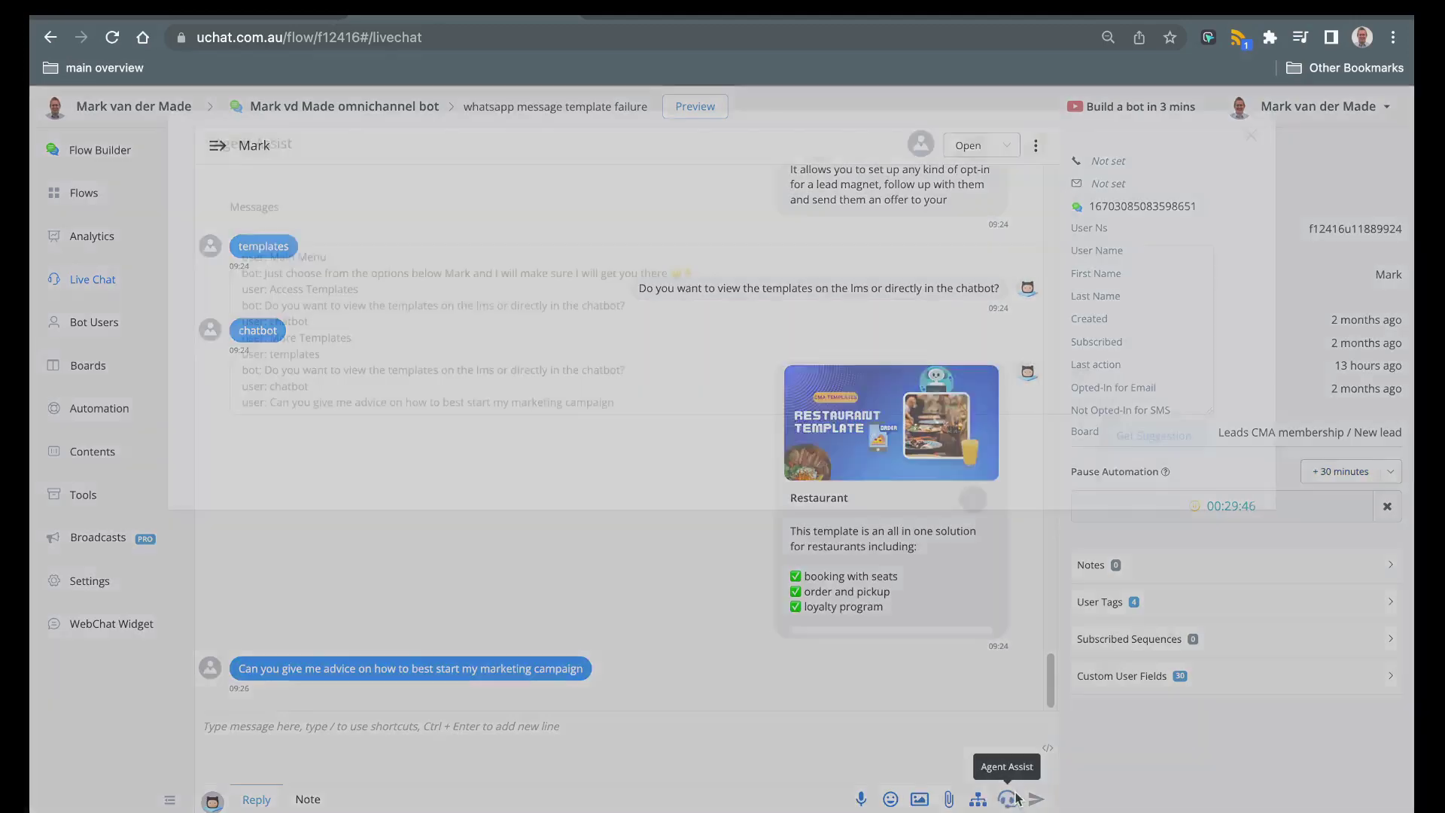
{"action": "left_click", "coordinate": [727, 399]}
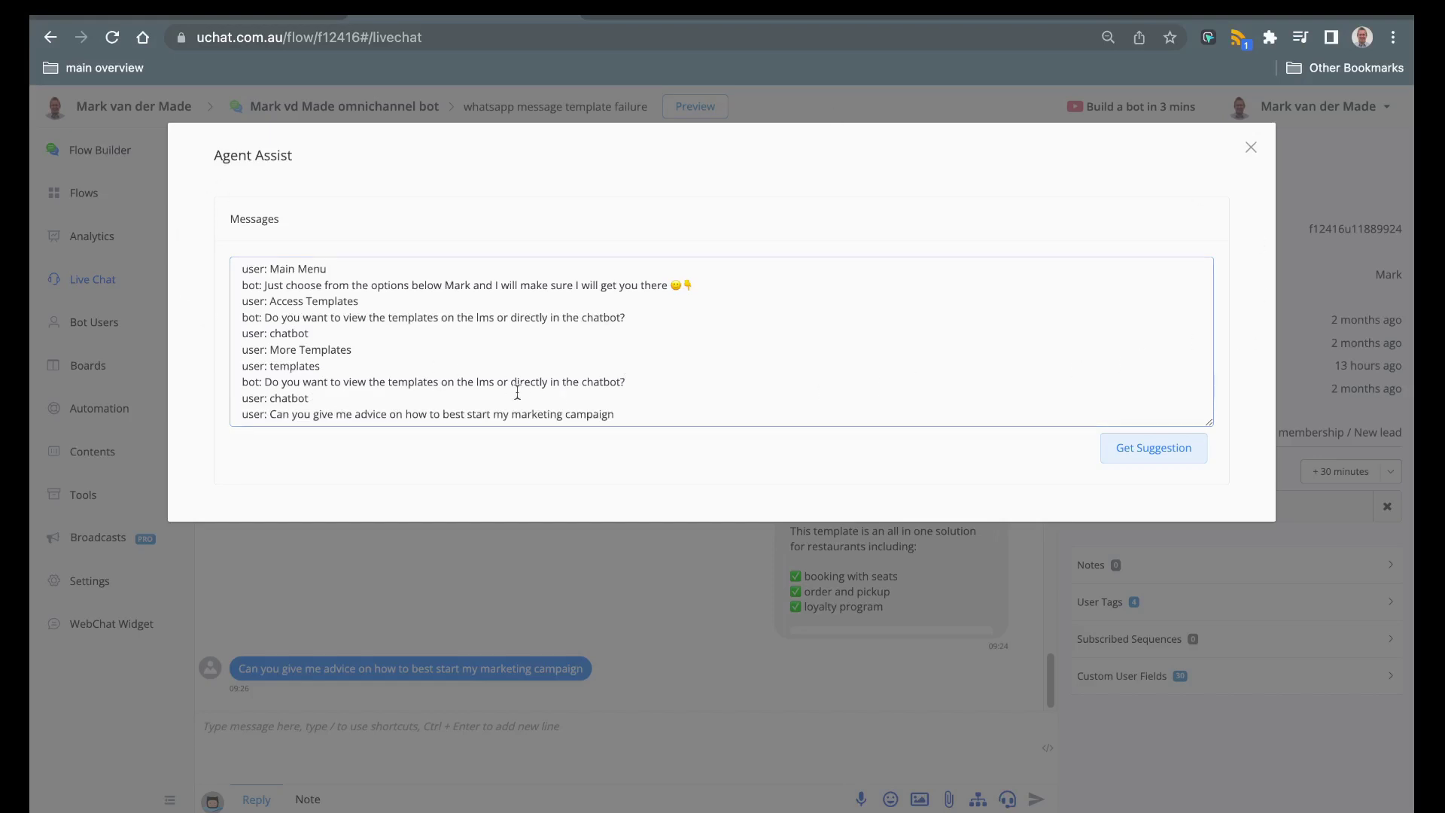
{"action": "left_click_drag", "start_coordinate": [476, 400], "coordinate": [215, 268]}
{"action": "key", "text": "BackSpace"}
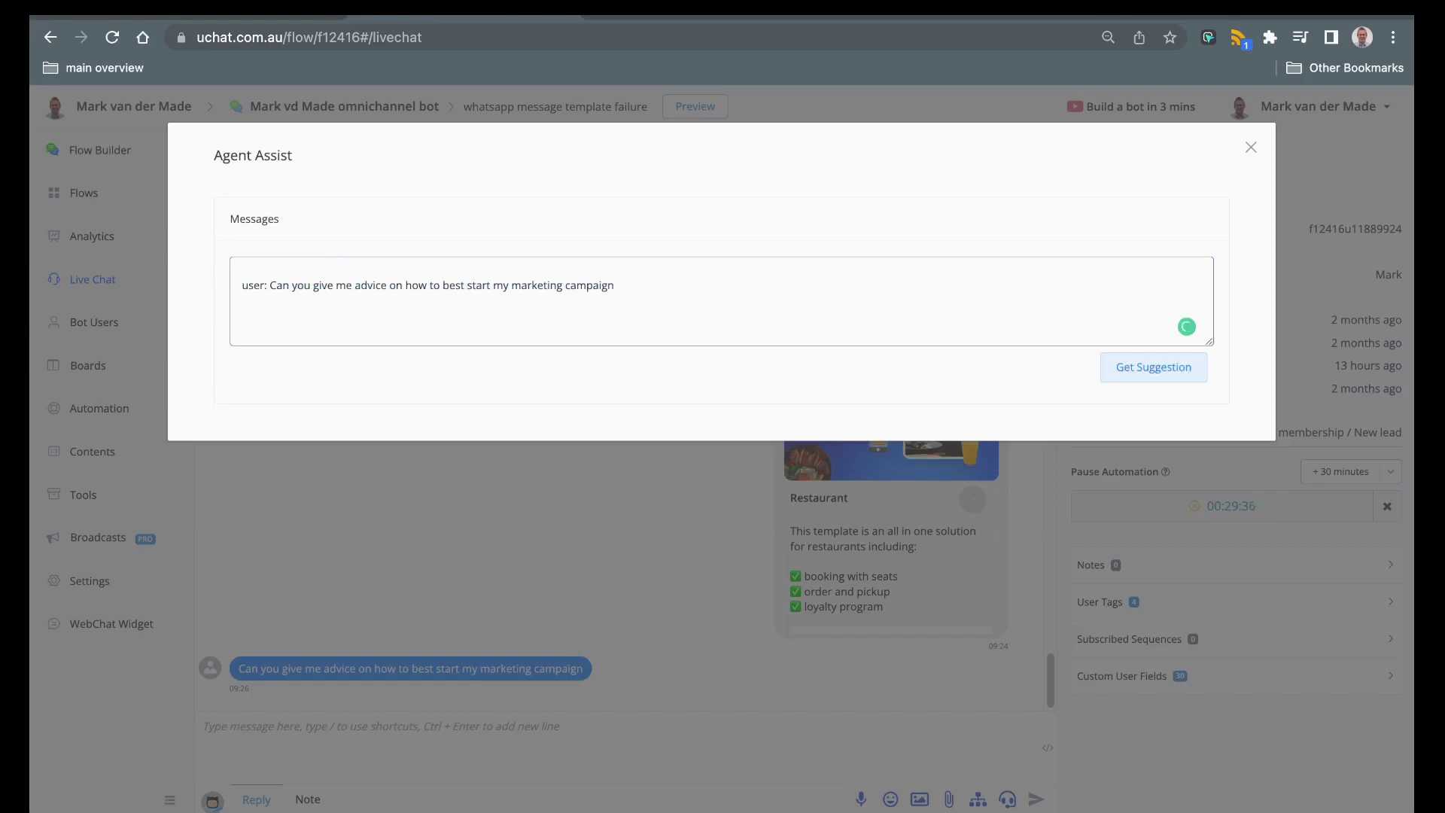
{"action": "key", "text": "BackSpace"}
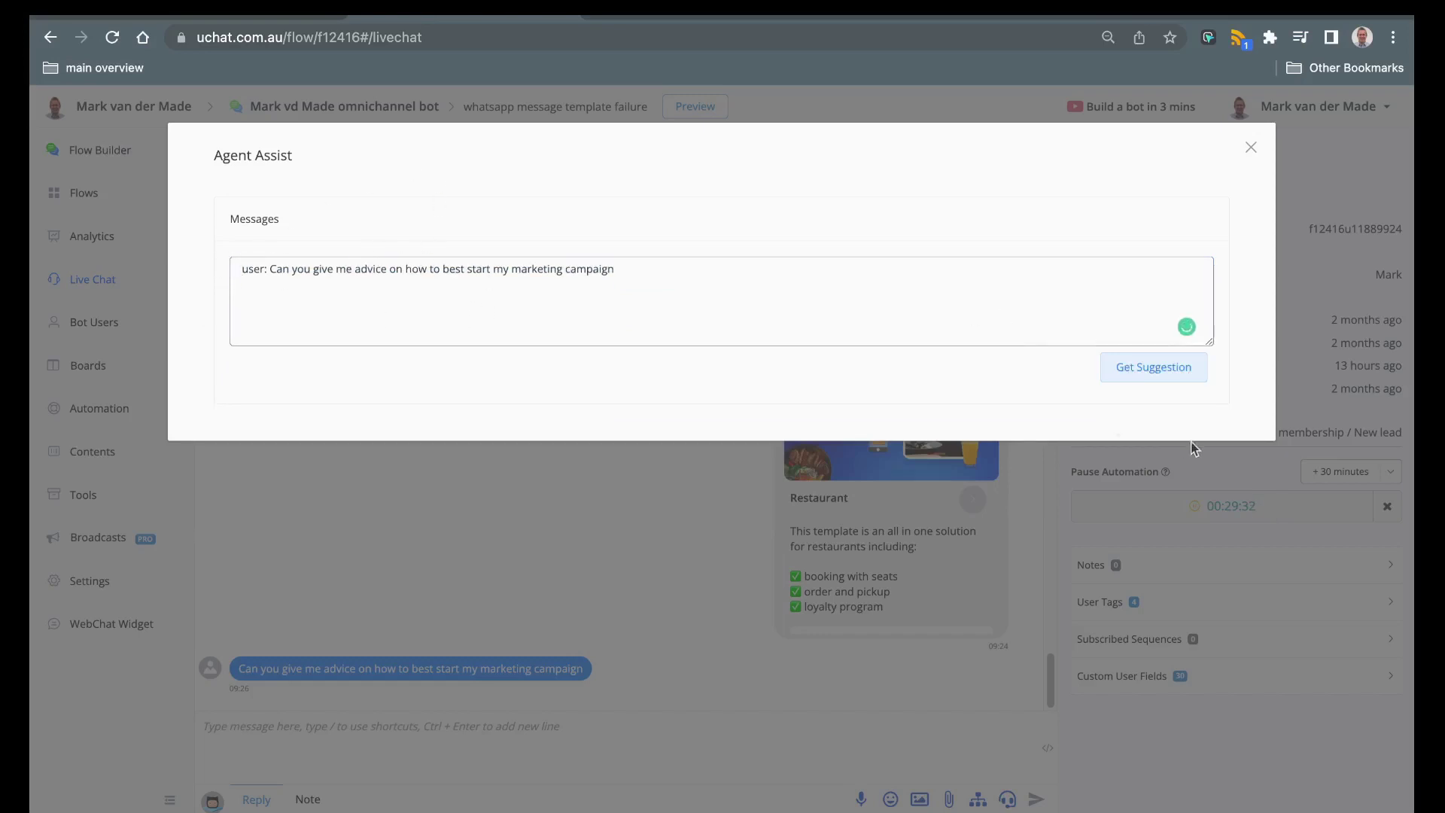
{"action": "left_click", "coordinate": [1167, 366]}
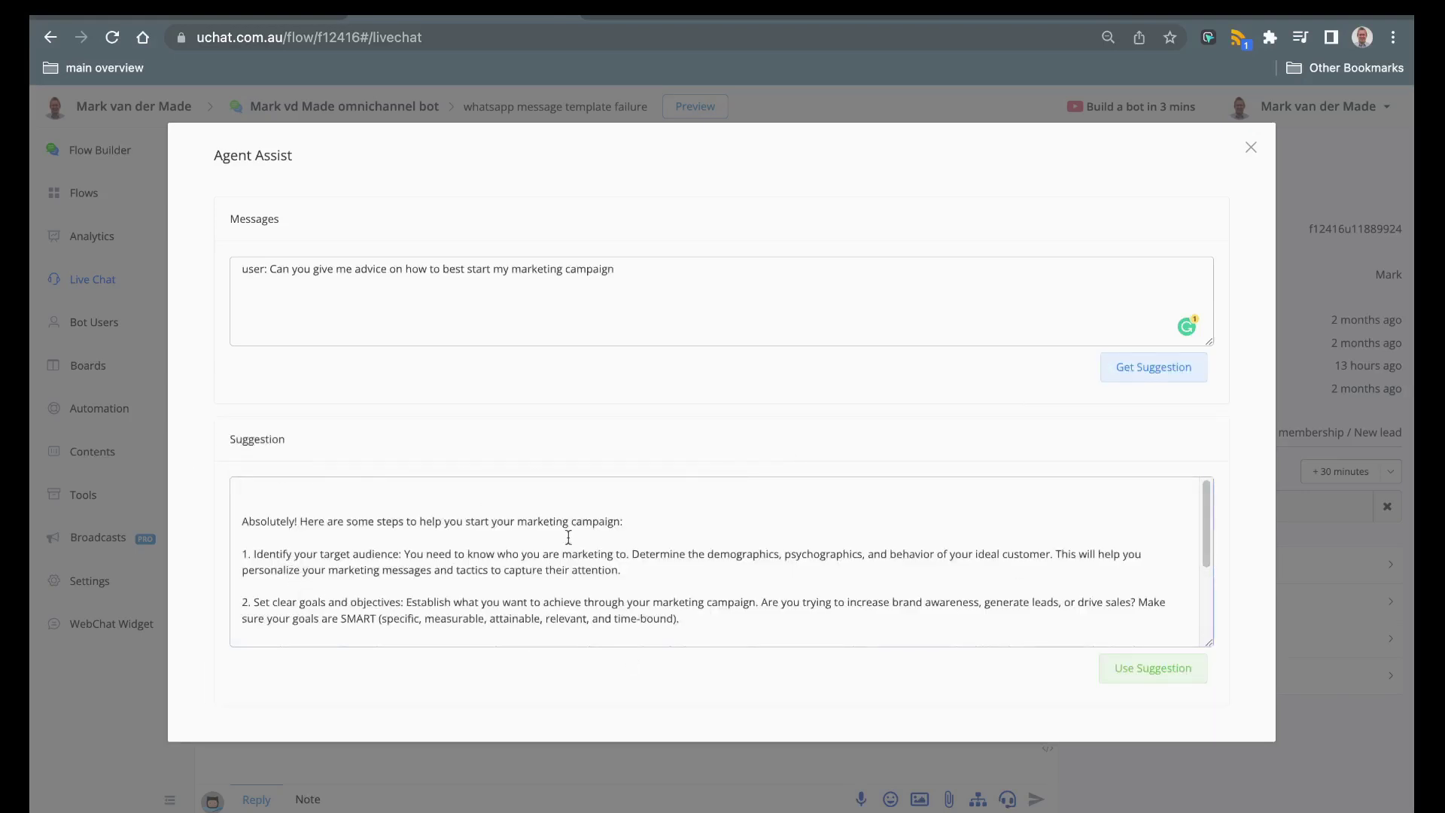
- Enlarge and read the marketing-campaign suggestion, then insert it into the live chat reply box
{"action": "scroll", "coordinate": [687, 572], "scroll_direction": "down", "scroll_amount": 3}
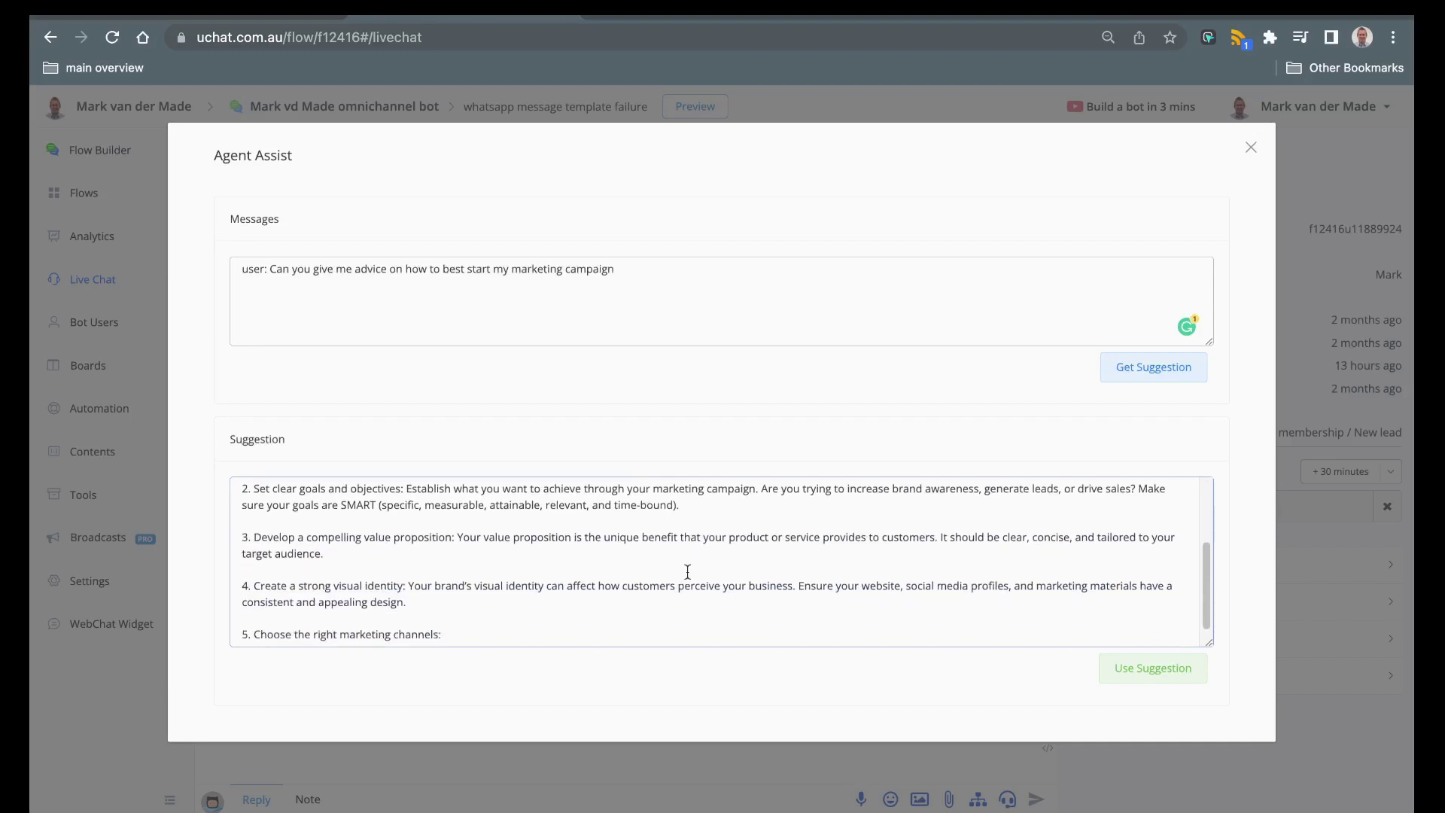
{"action": "left_click_drag", "start_coordinate": [1209, 646], "coordinate": [1198, 748]}
{"action": "scroll", "coordinate": [542, 578], "scroll_direction": "up", "scroll_amount": 1}
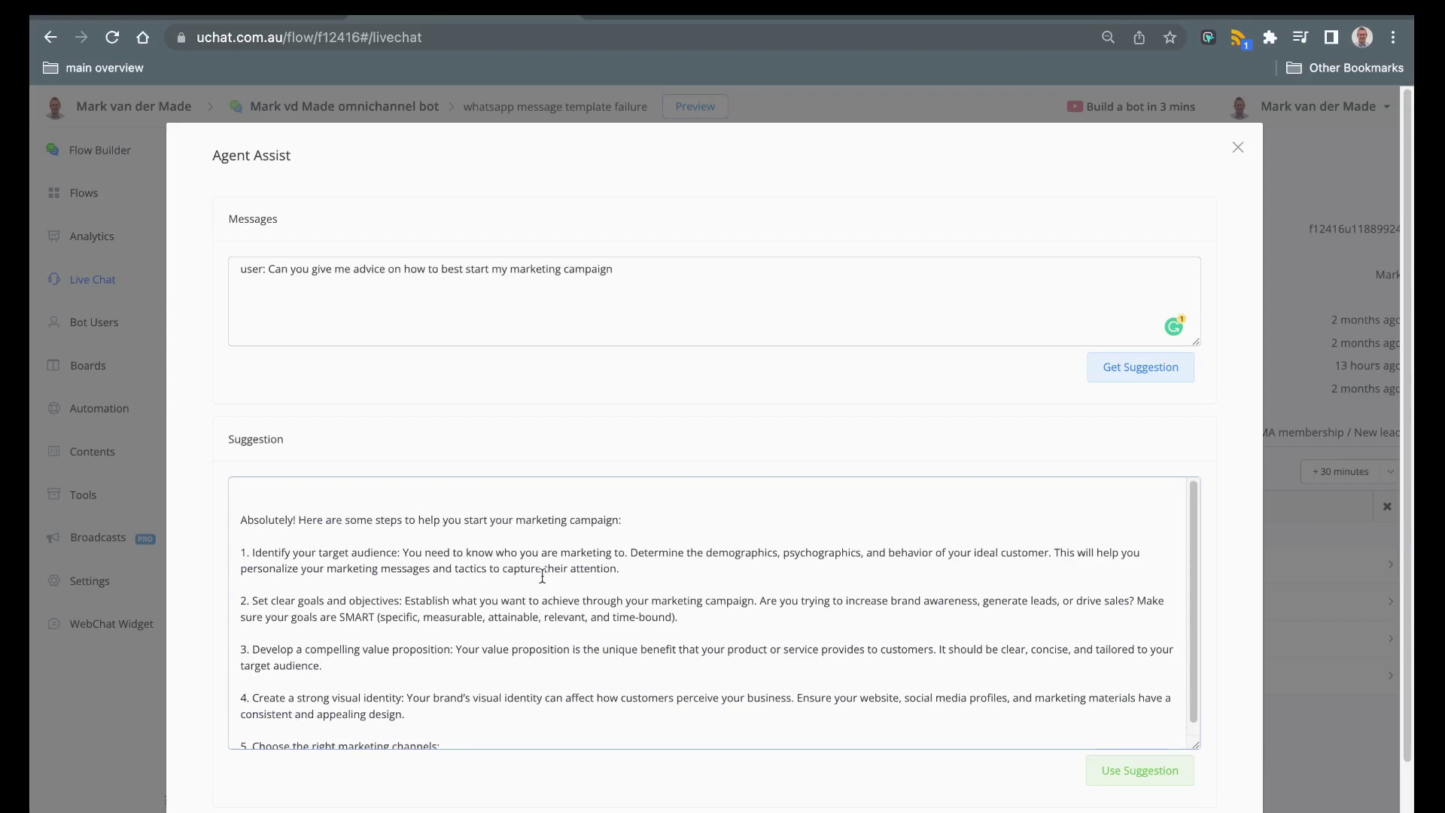
{"action": "scroll", "coordinate": [363, 522], "scroll_direction": "down", "scroll_amount": 1}
{"action": "scroll", "coordinate": [364, 522], "scroll_direction": "down", "scroll_amount": 1}
{"action": "left_click", "coordinate": [343, 558]}
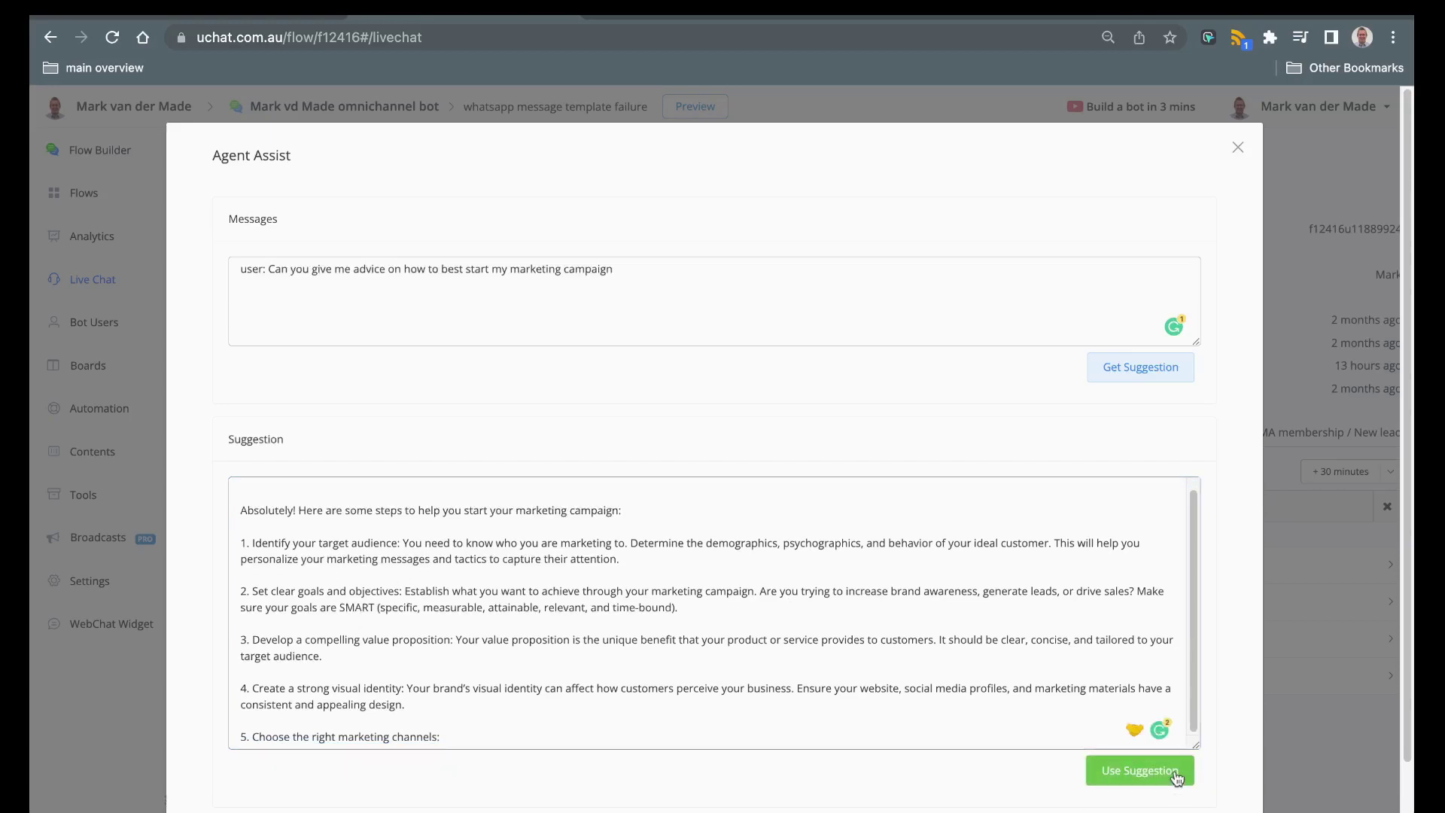
{"action": "left_click", "coordinate": [1175, 770]}
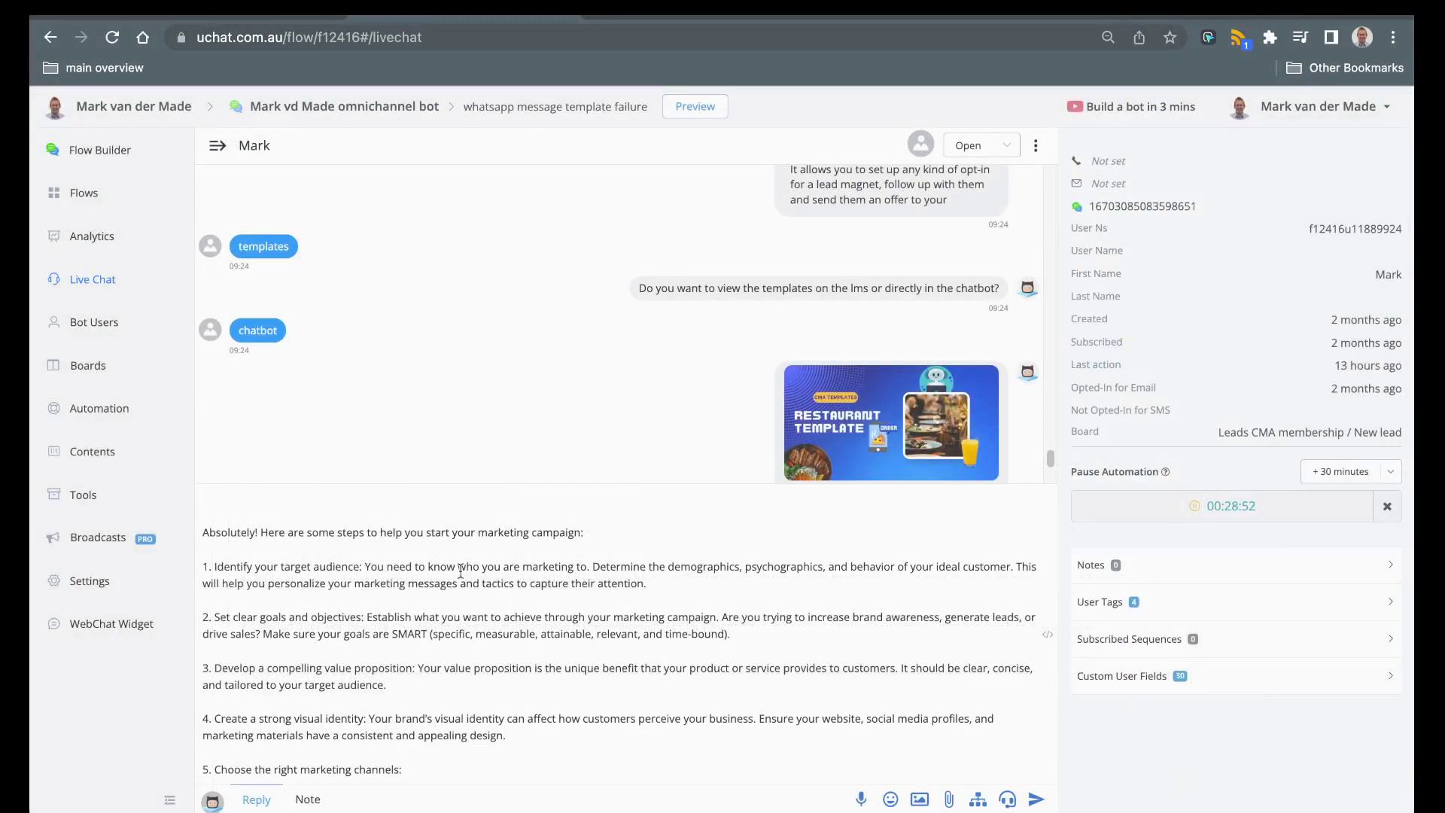
- Send the marketing-campaign steps reply to the visitor
{"action": "left_click", "coordinate": [1037, 800]}
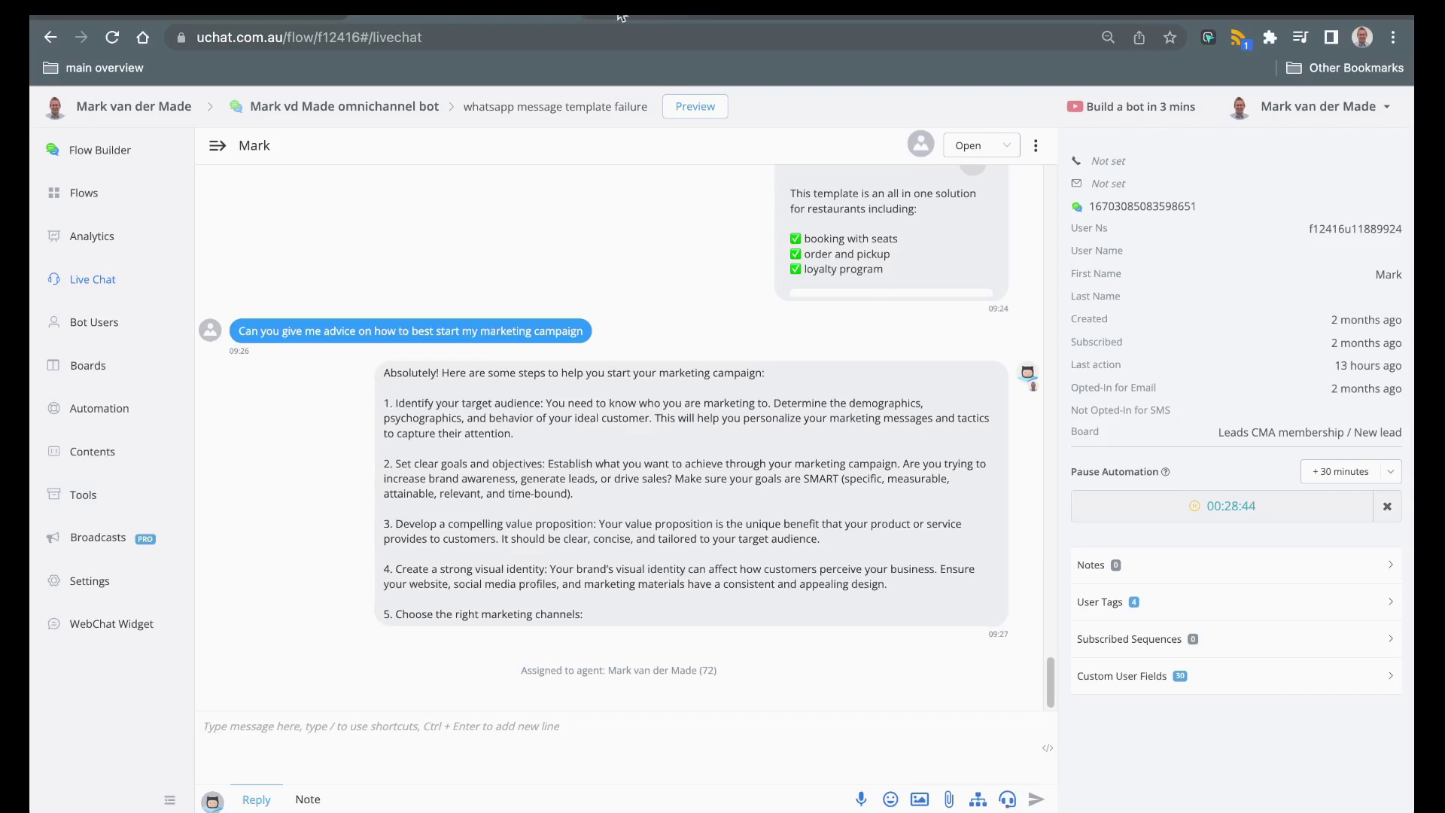
{"action": "left_click", "coordinate": [666, 15]}
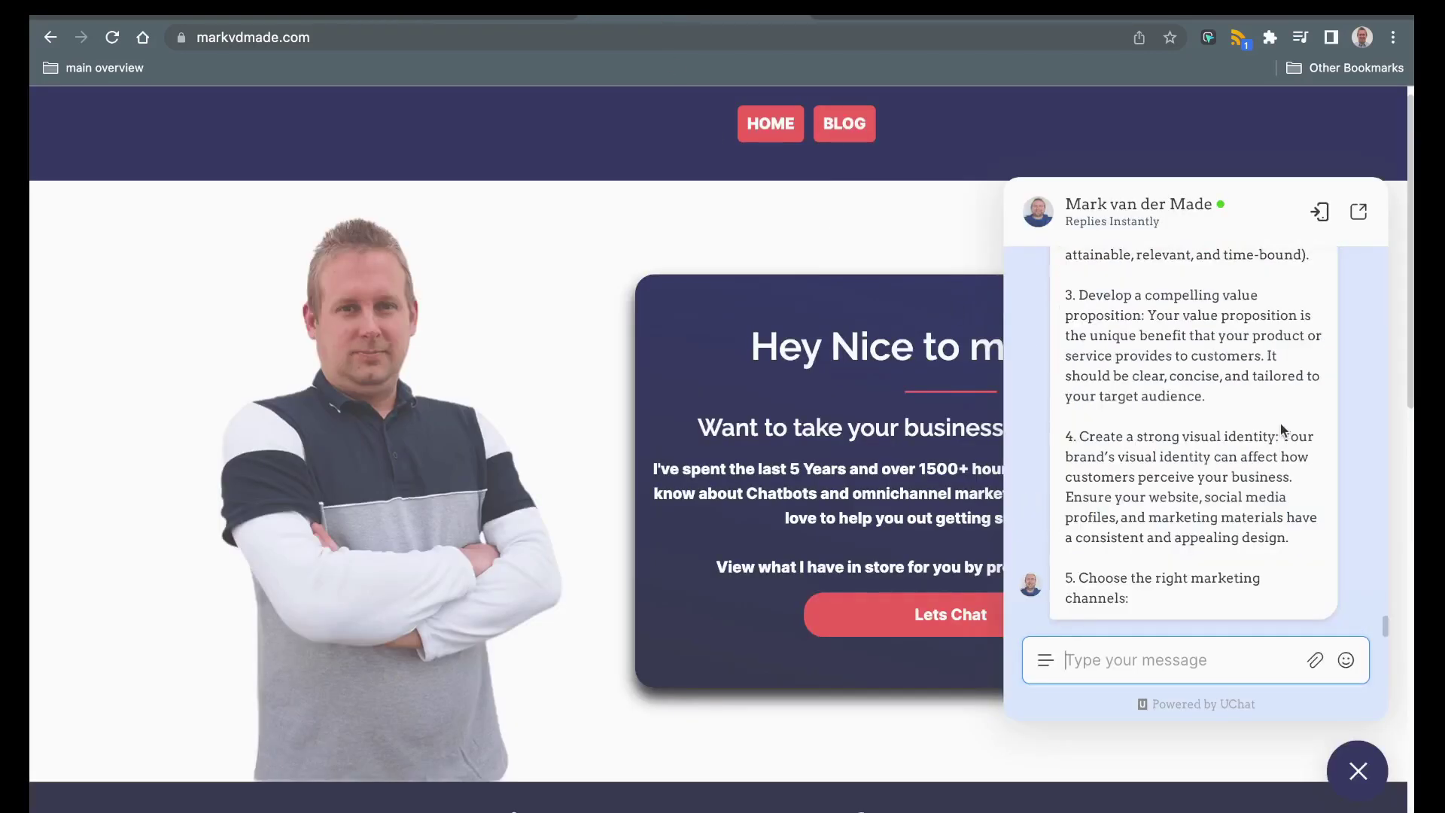
{"action": "scroll", "coordinate": [1281, 429], "scroll_direction": "up", "scroll_amount": 2}
{"action": "scroll", "coordinate": [1280, 423], "scroll_direction": "up", "scroll_amount": 4}
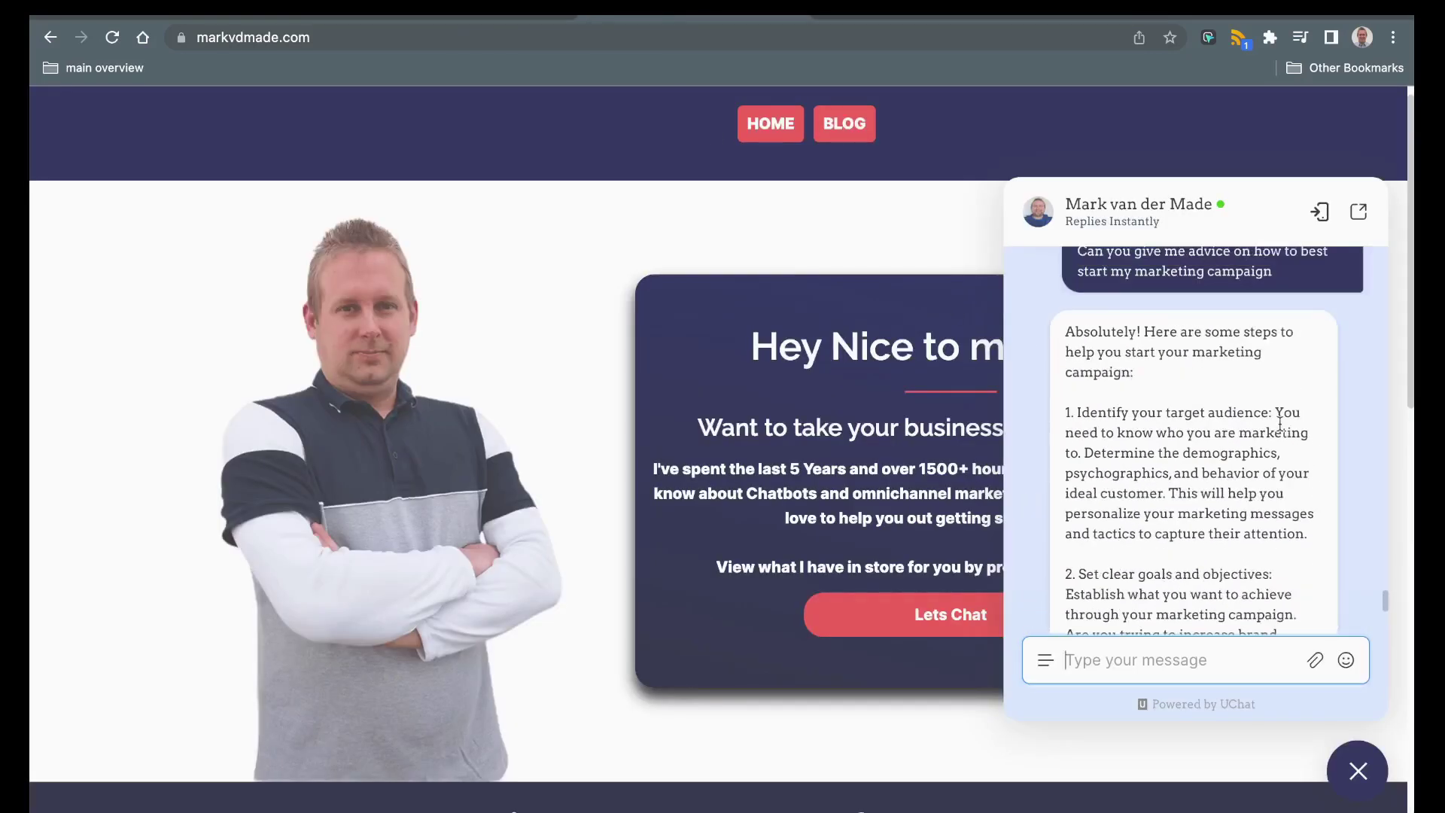
{"action": "scroll", "coordinate": [1279, 423], "scroll_direction": "down", "scroll_amount": 1}
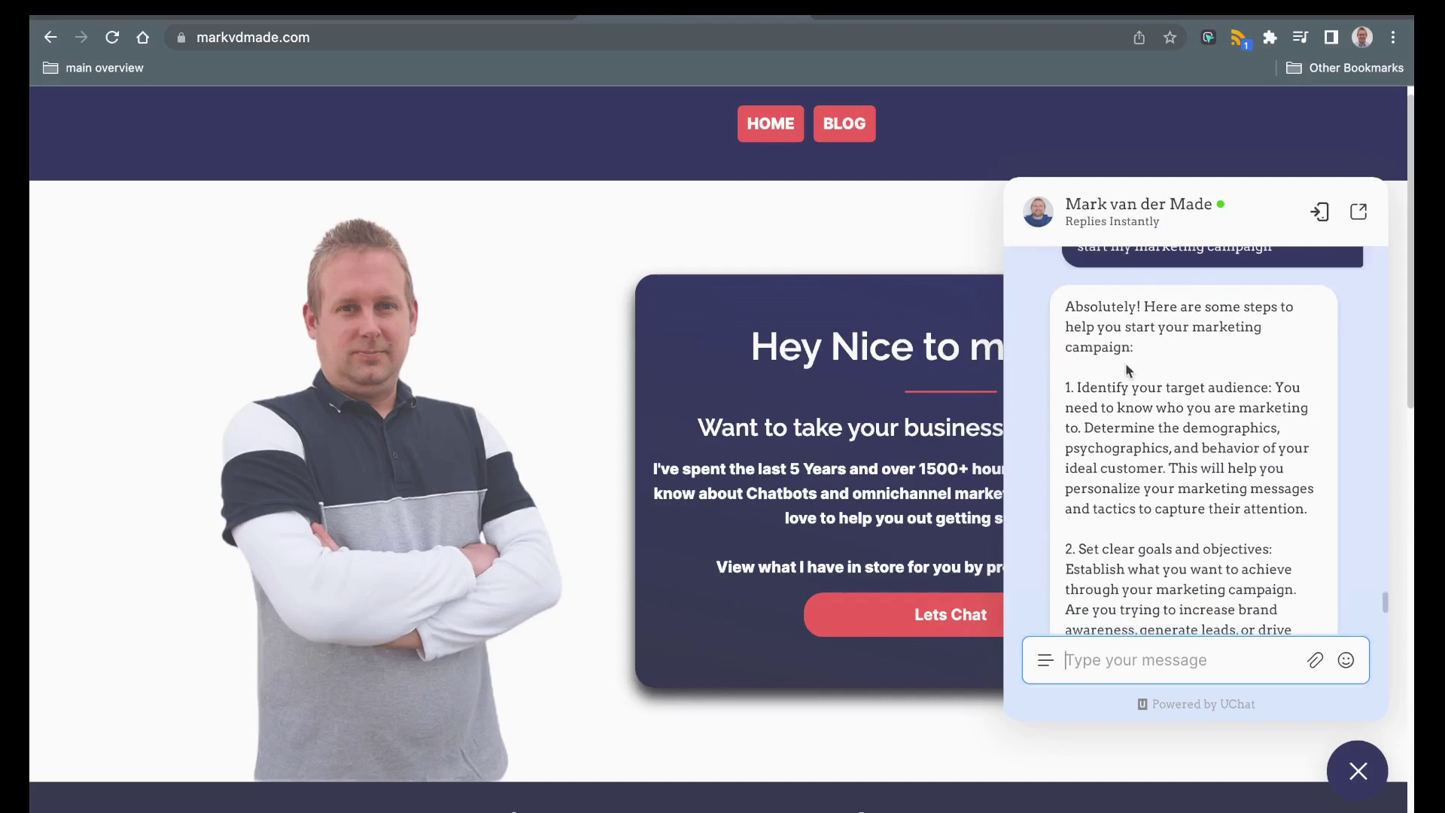
{"action": "scroll", "coordinate": [1126, 363], "scroll_direction": "down", "scroll_amount": 1}
{"action": "scroll", "coordinate": [1126, 362], "scroll_direction": "up", "scroll_amount": 2}
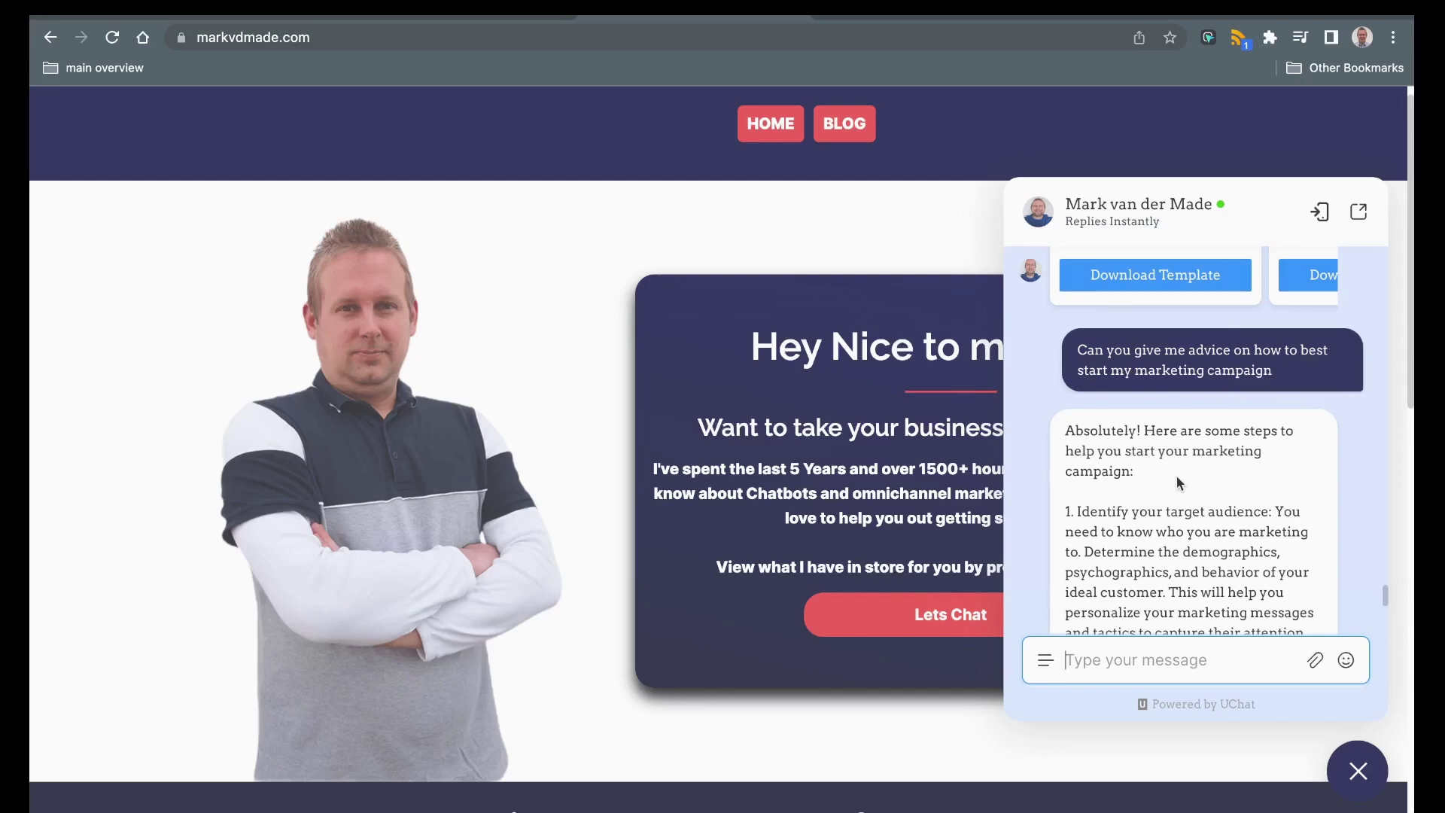
{"action": "left_click", "coordinate": [492, 22]}
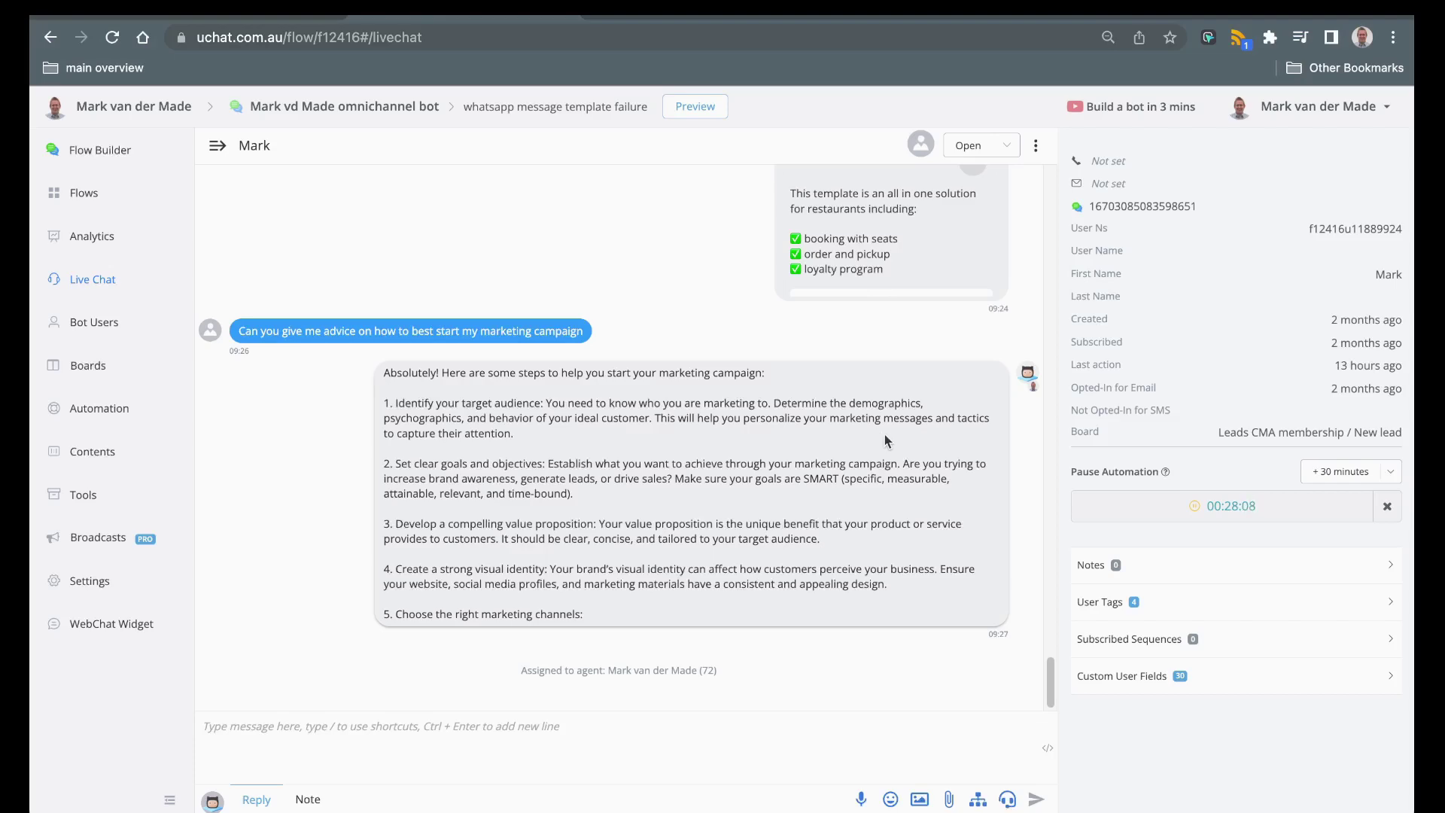
- Replace Agent Assist's messages with the question 'How can we grab the google calendar api key'
{"action": "left_click", "coordinate": [1009, 801]}
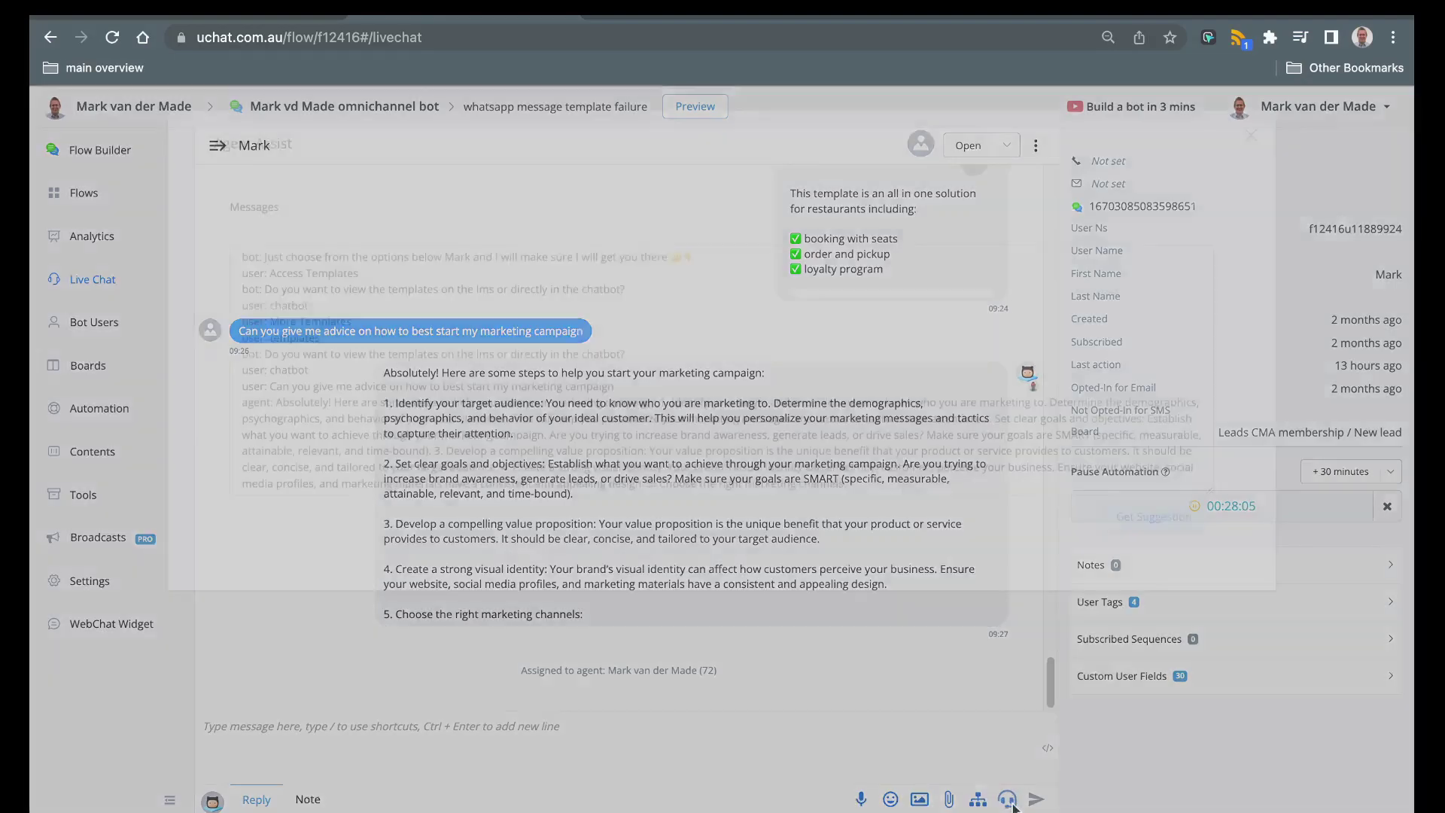
{"action": "triple_click", "coordinate": [730, 446]}
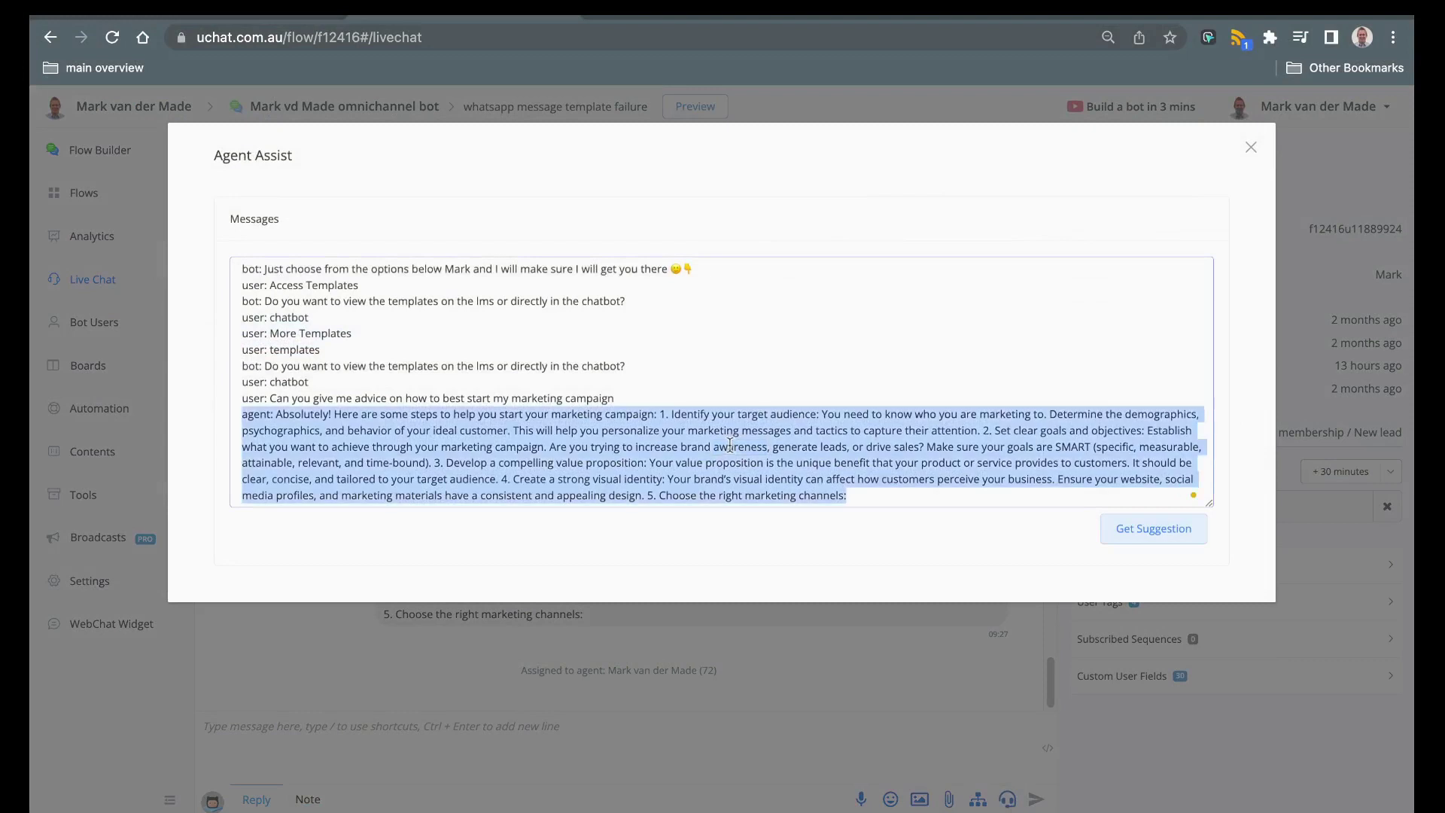
{"action": "key", "text": "super+a"}
{"action": "key", "text": "BackSpace"}
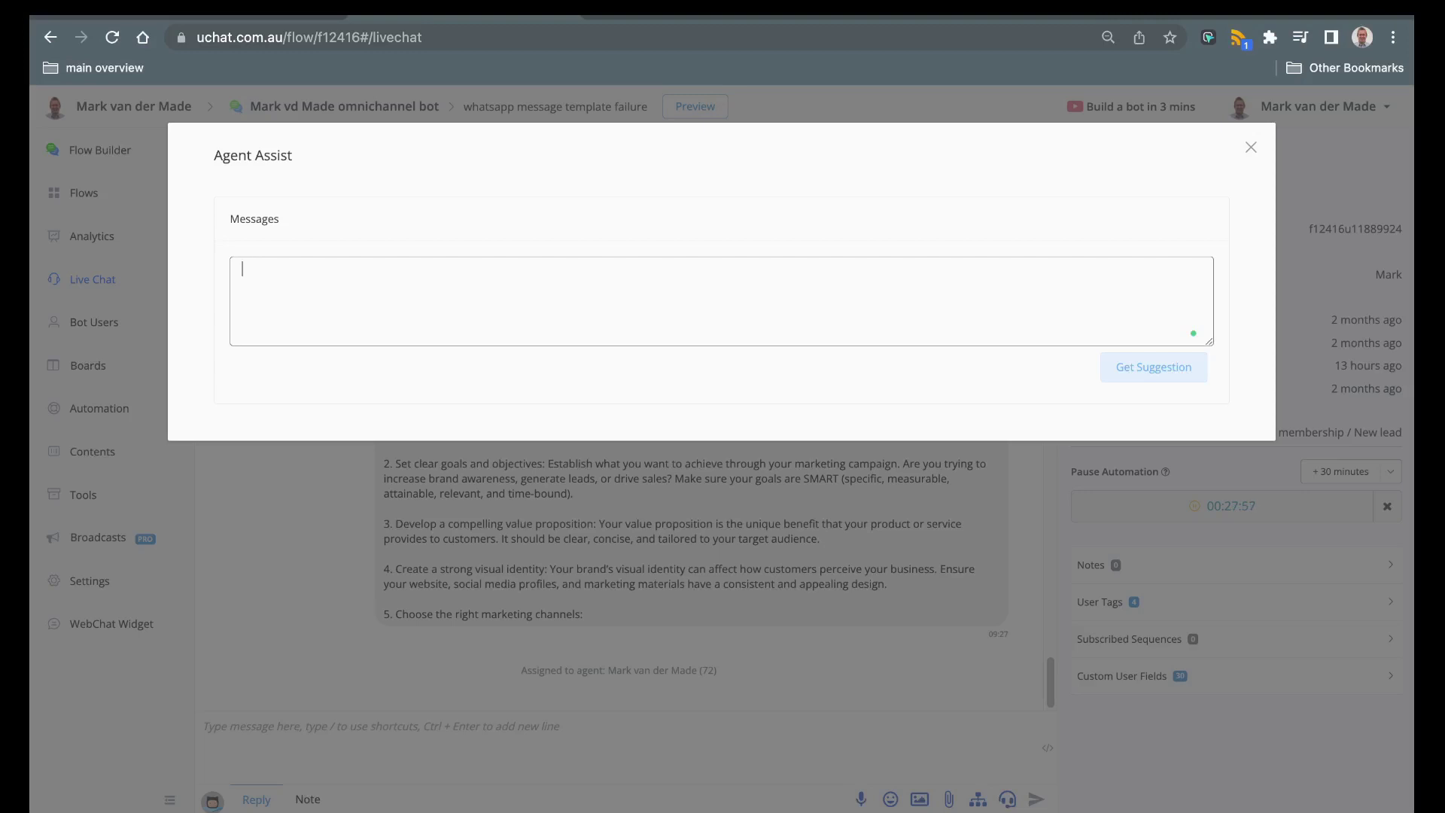
{"action": "type", "text": "How can we grab the google calendar api key"}
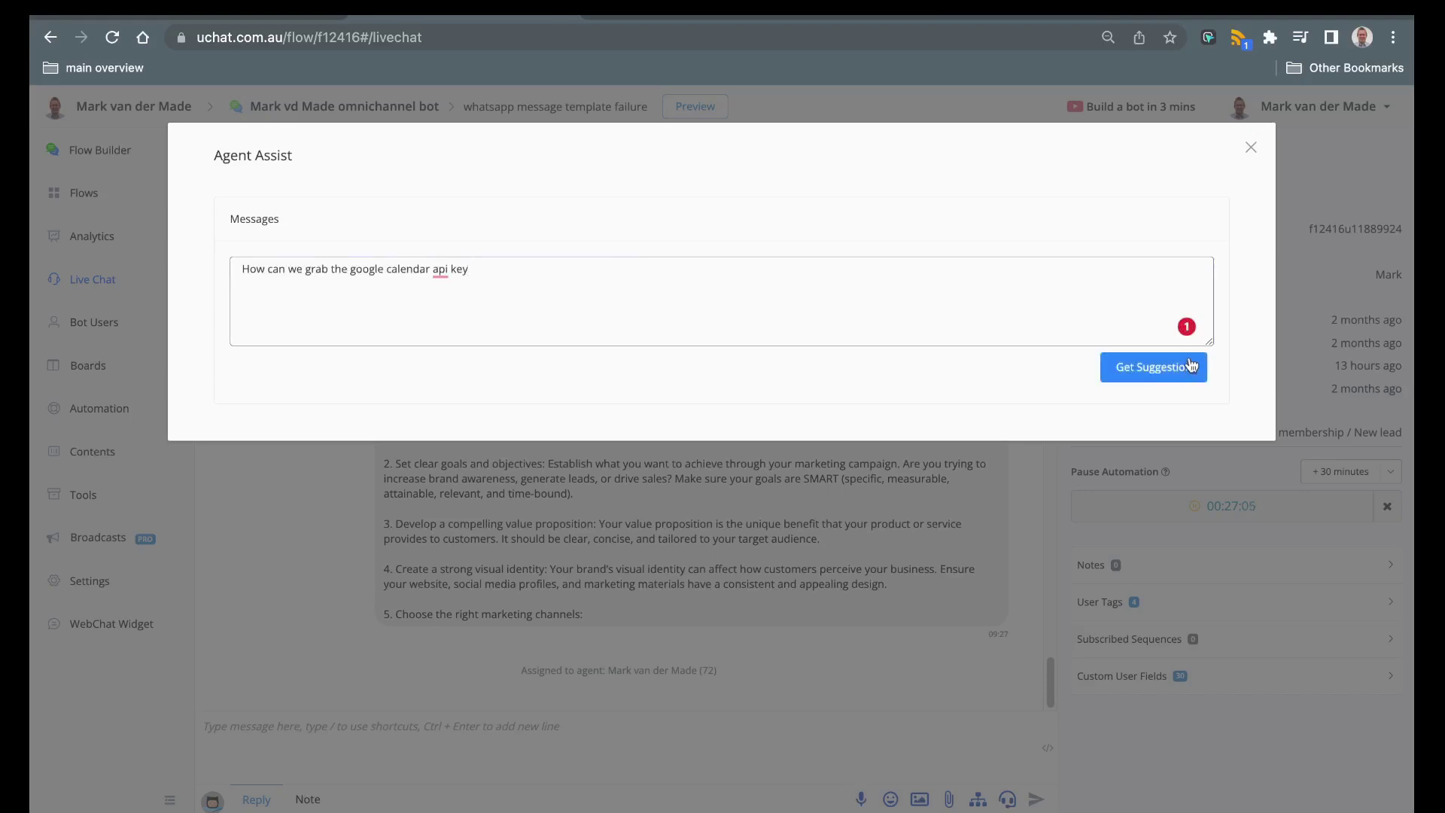
- Generate the Google Calendar API key suggestion and enlarge its box to show all eight steps
{"action": "left_click", "coordinate": [1189, 364]}
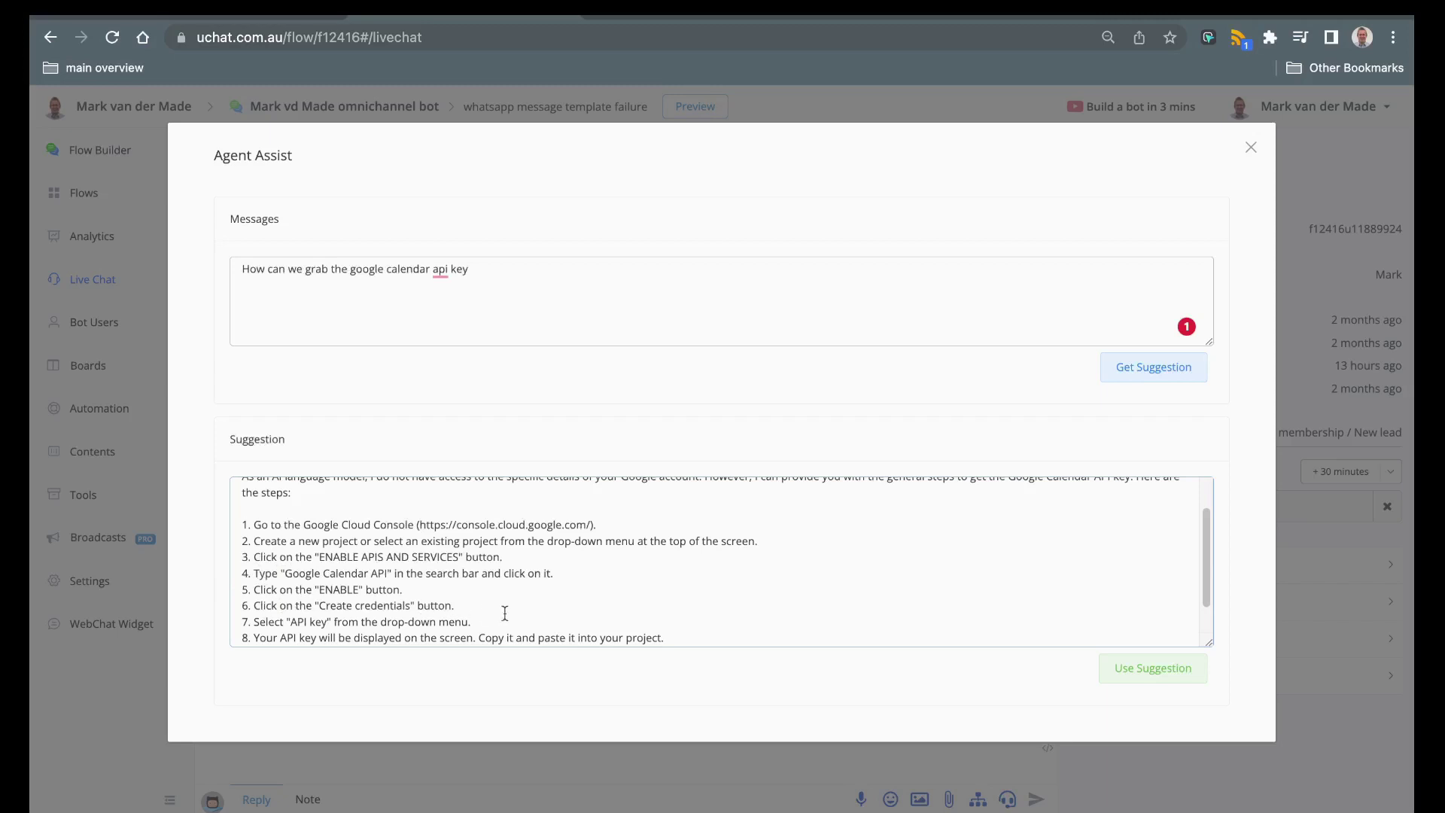
{"action": "scroll", "coordinate": [508, 614], "scroll_direction": "down", "scroll_amount": 2}
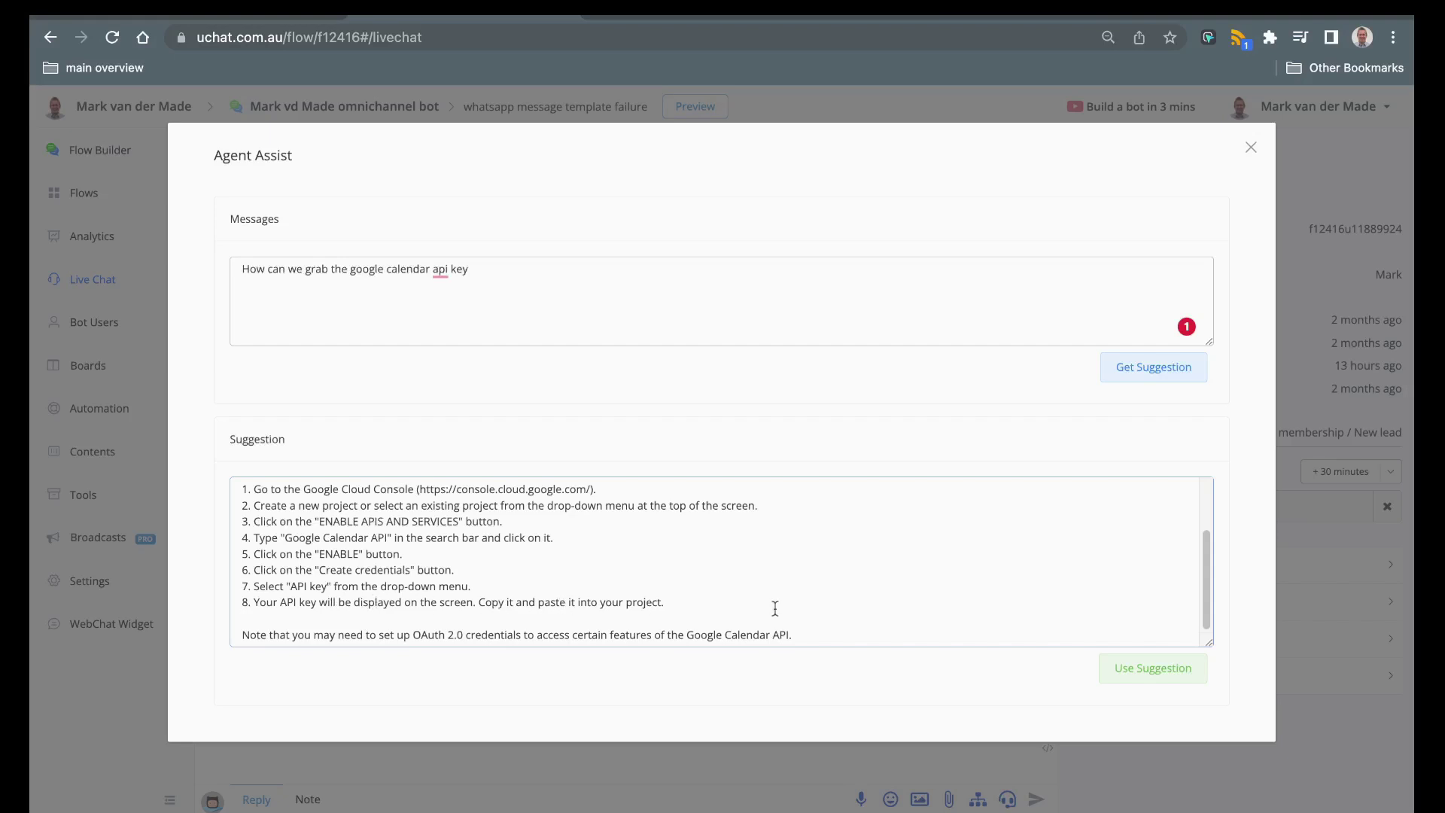
{"action": "left_click_drag", "start_coordinate": [1208, 643], "coordinate": [1217, 743]}
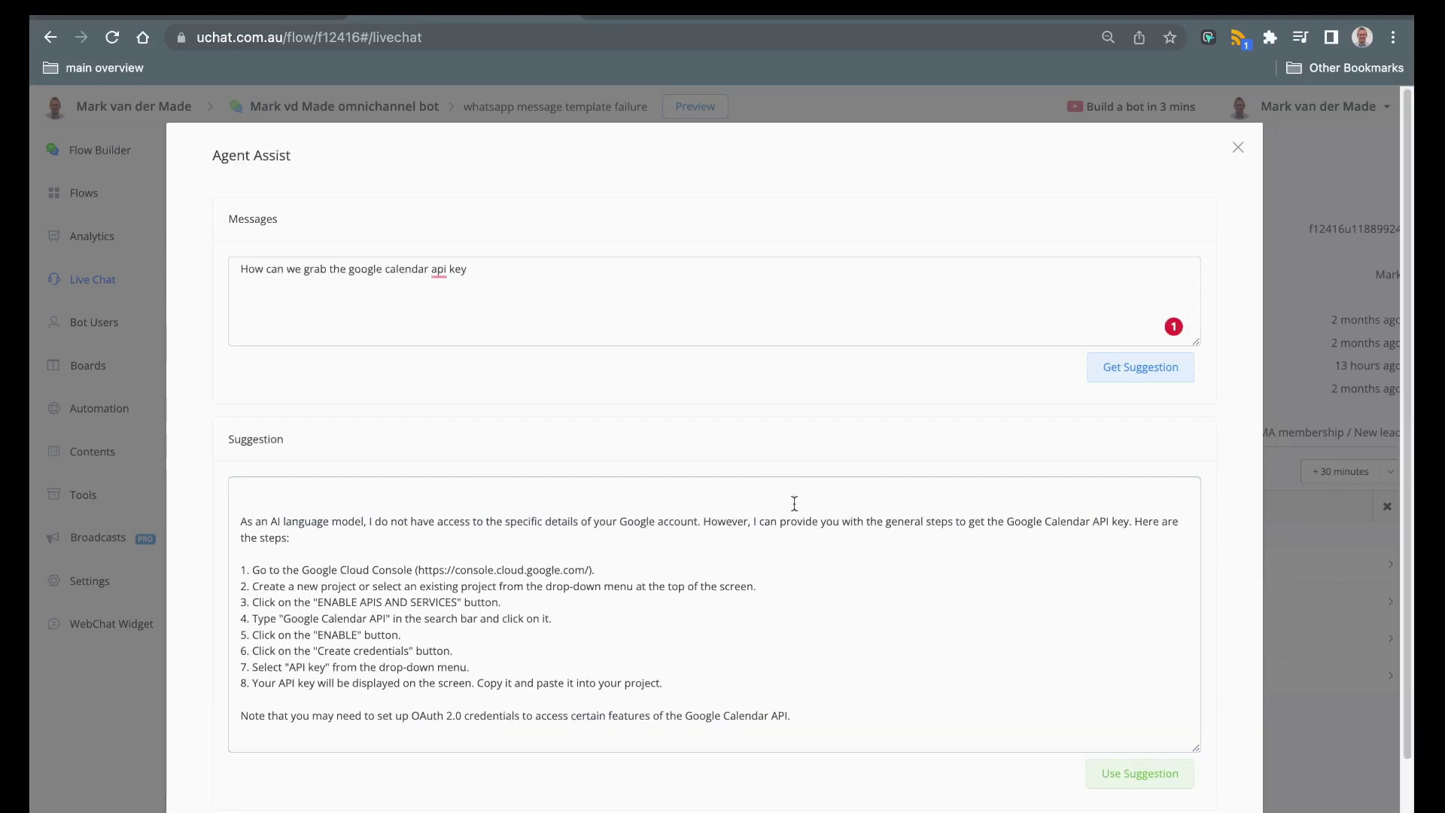